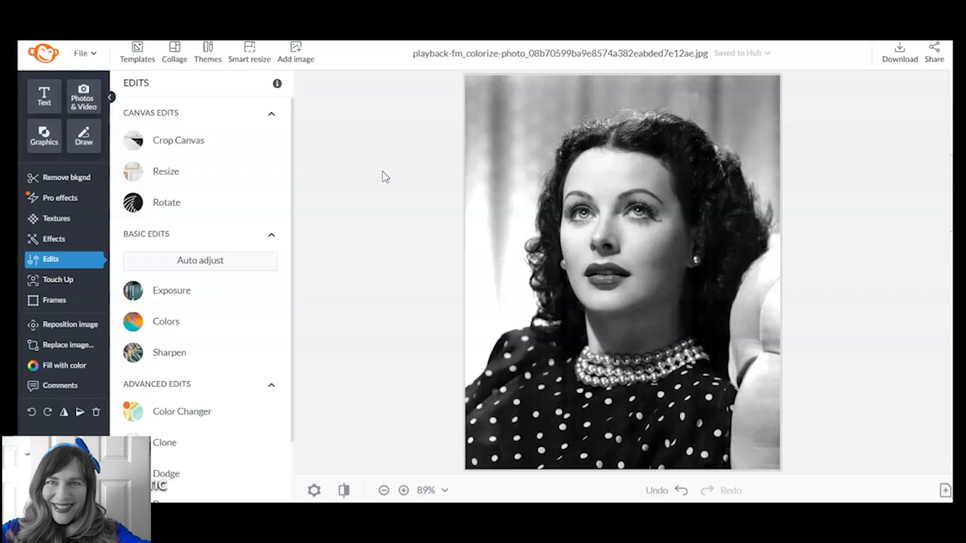
Step: Delete the black-and-white image layer covering the colorized portrait
click(554, 235)
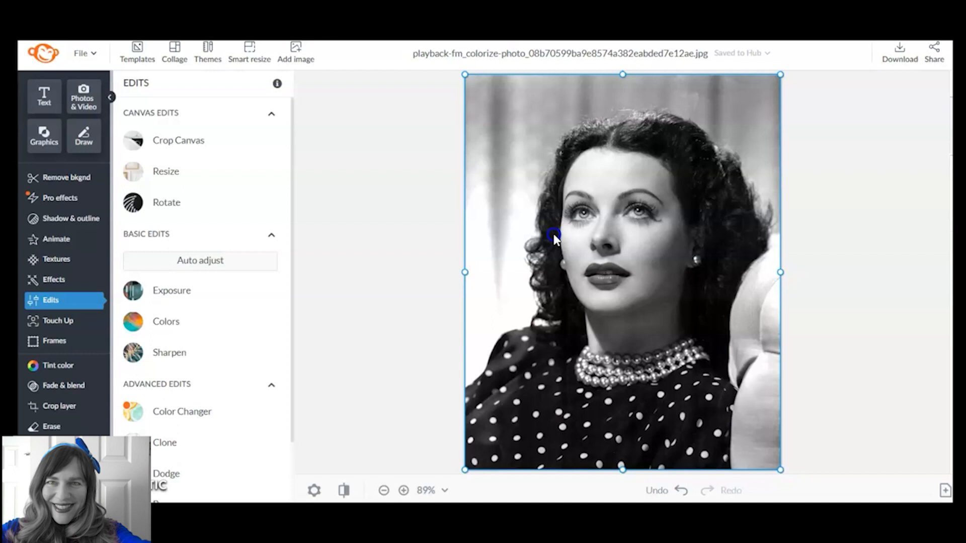
drag(565, 237, 588, 236)
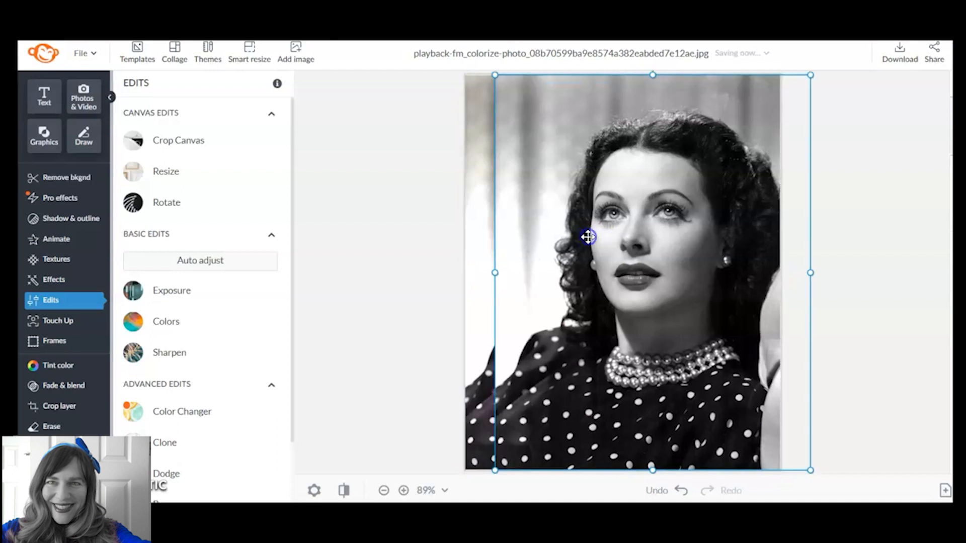
key(Delete)
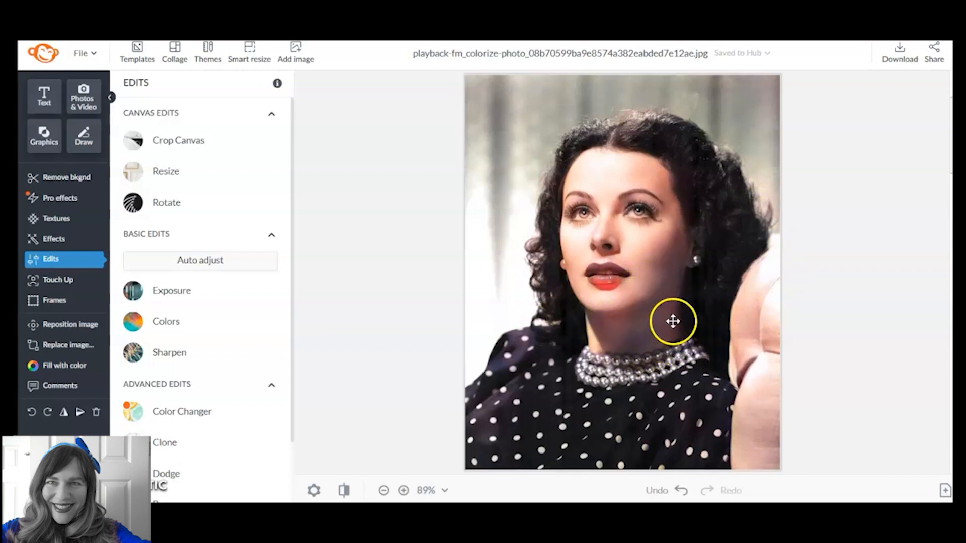
Step: Start the Eye Shadow touch-up and sample the light skin tone #fbe9dd from the woman's forehead as its color
click(79, 282)
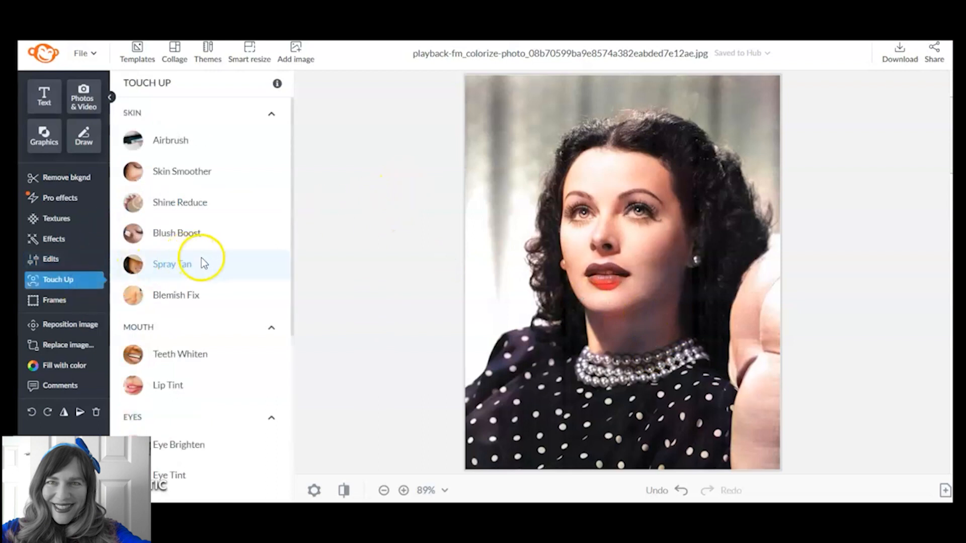
drag(291, 261, 280, 362)
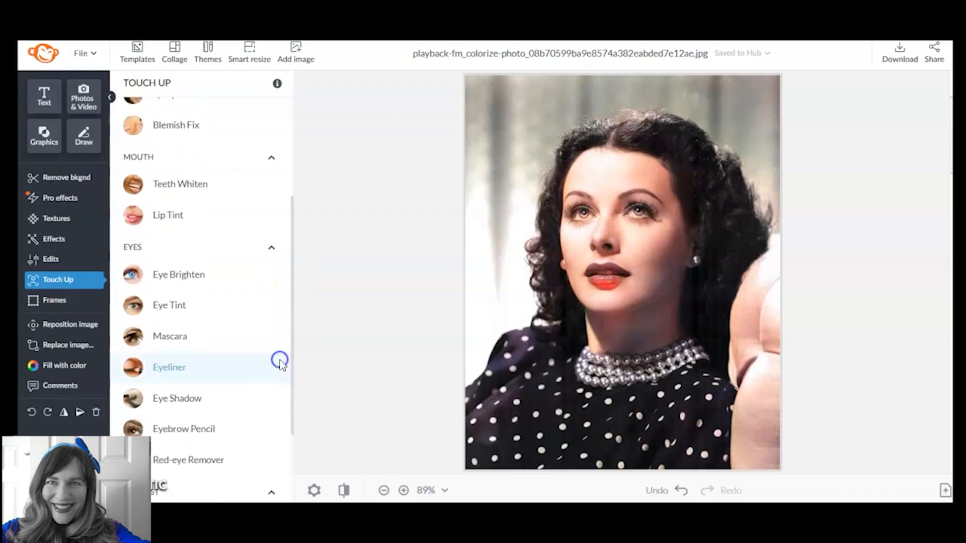
click(184, 409)
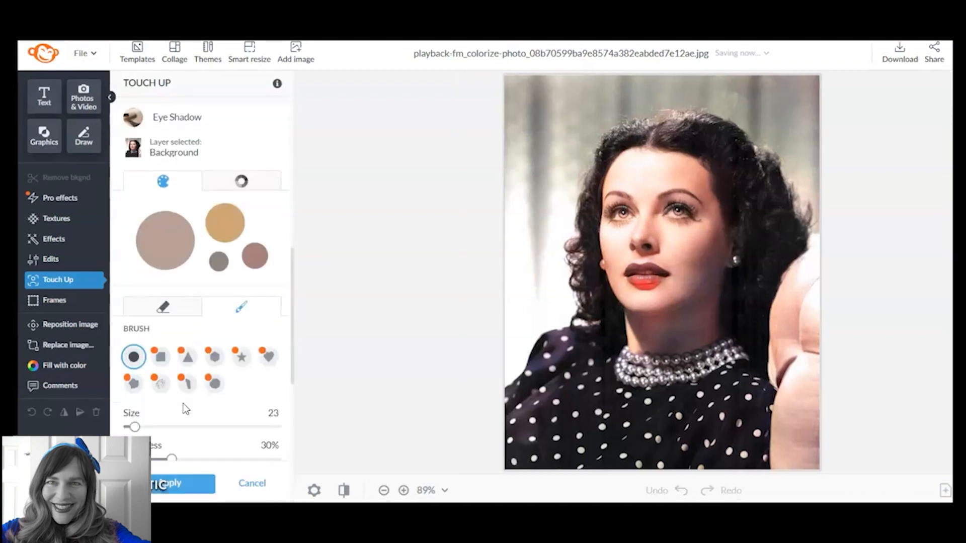
click(240, 182)
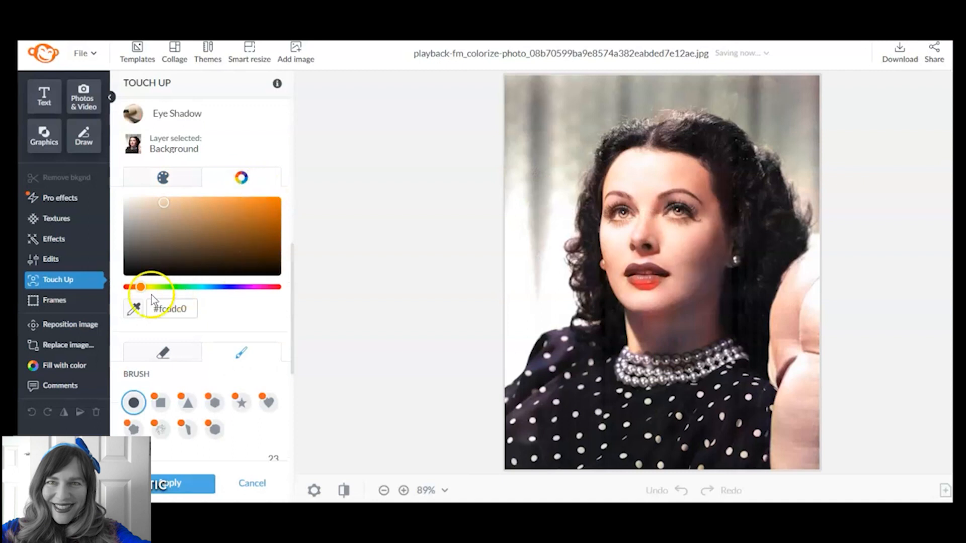
click(132, 309)
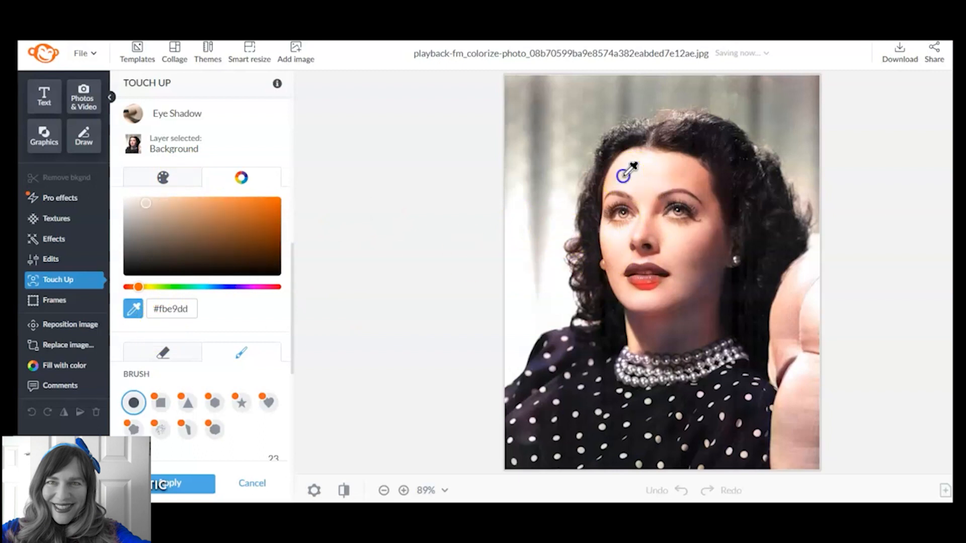
click(623, 176)
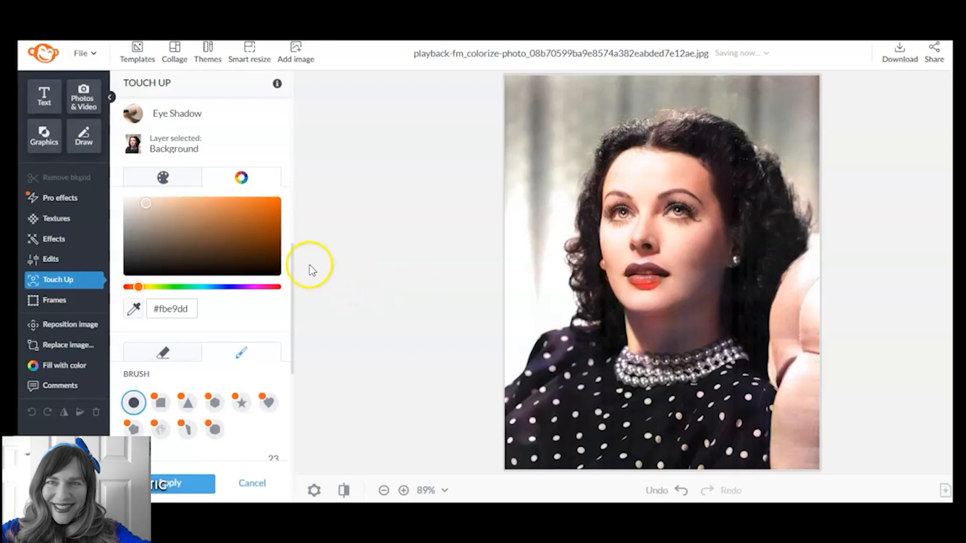
Step: Set the brush size to 53 and paint the light skin tone over the chin, cheeks, nose and forehead
drag(291, 257, 295, 304)
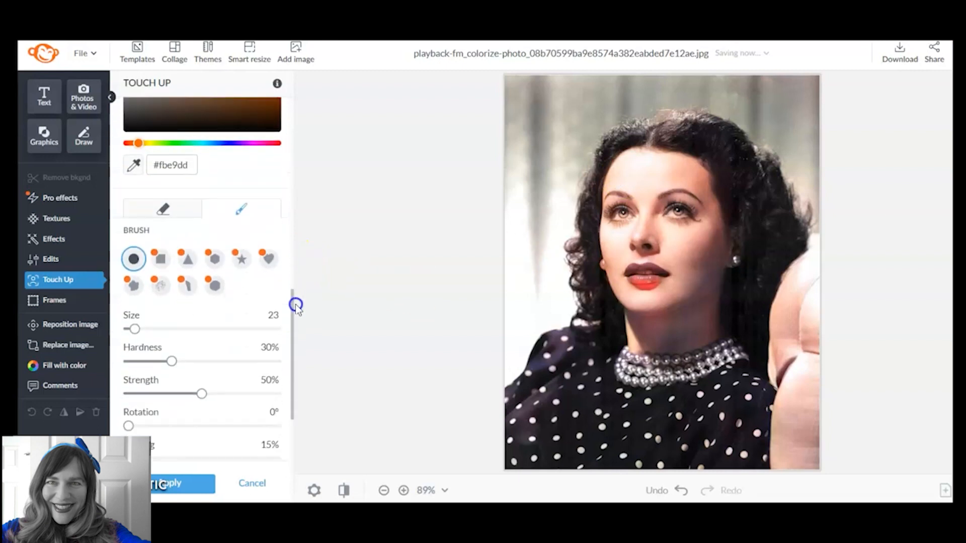
drag(135, 329, 170, 330)
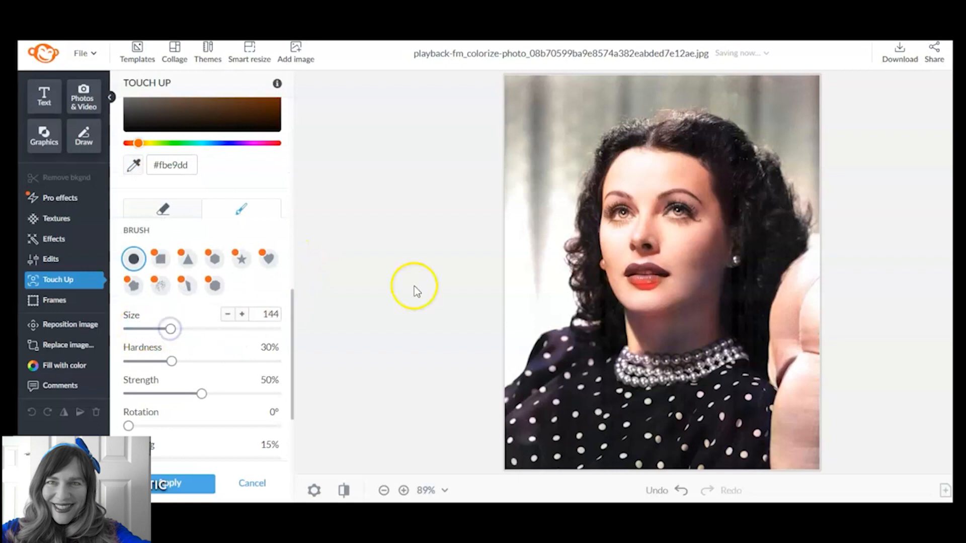
mouse_move(697, 246)
mouse_down()
mouse_move(718, 252)
mouse_move(712, 282)
mouse_move(405, 333)
mouse_up()
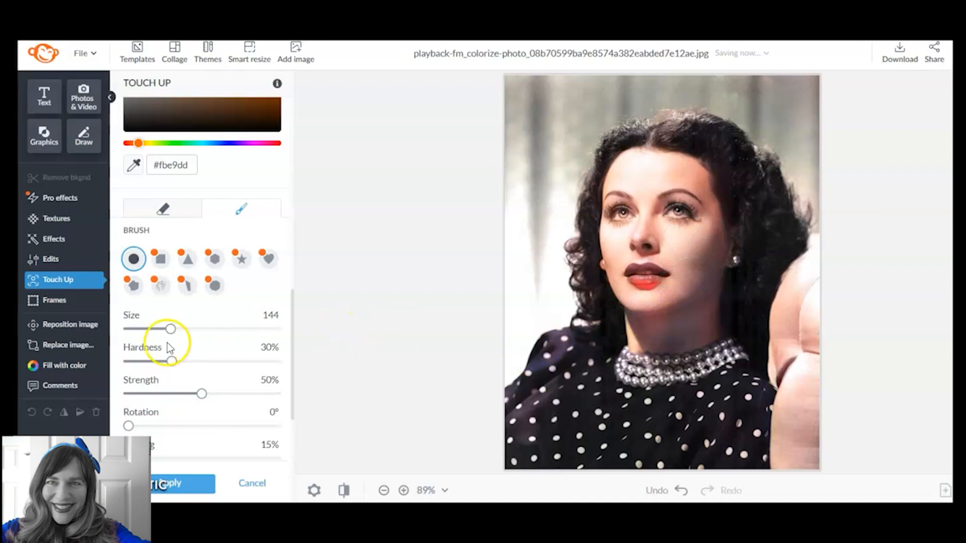
click(143, 330)
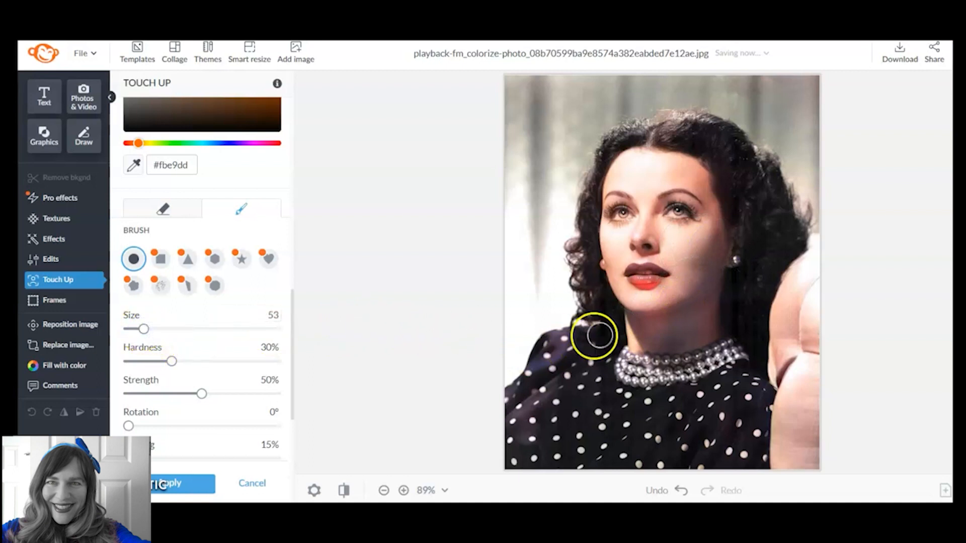
mouse_move(651, 307)
mouse_down()
mouse_move(694, 291)
mouse_move(705, 272)
mouse_move(703, 330)
mouse_move(649, 337)
mouse_move(696, 331)
mouse_move(669, 313)
mouse_move(634, 319)
mouse_move(640, 334)
mouse_move(687, 338)
mouse_move(709, 319)
mouse_move(698, 293)
mouse_move(706, 278)
mouse_up()
mouse_move(645, 244)
mouse_down()
mouse_move(653, 173)
mouse_move(692, 176)
mouse_move(652, 178)
mouse_up()
drag(615, 245, 612, 259)
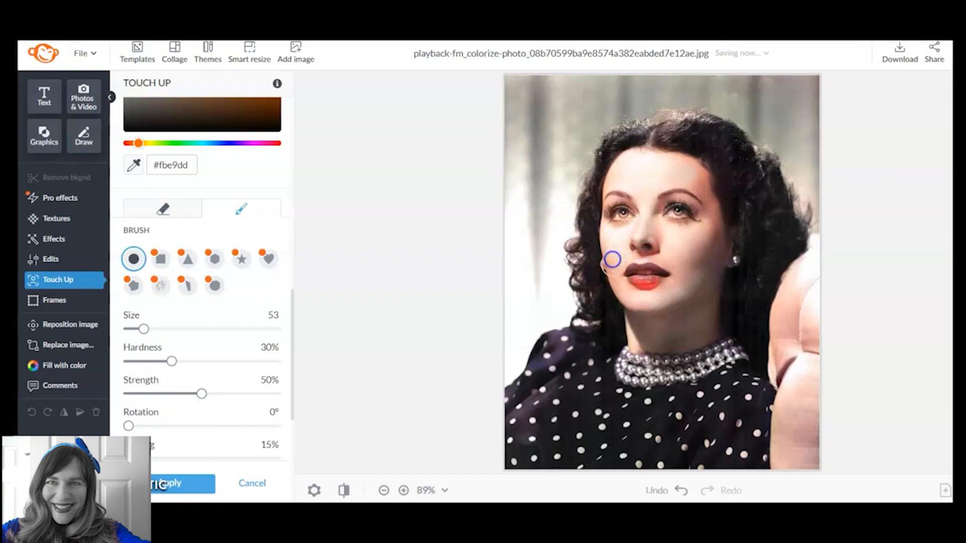
mouse_move(625, 294)
mouse_down()
mouse_move(659, 304)
mouse_move(708, 266)
mouse_move(685, 324)
mouse_move(641, 345)
mouse_move(710, 328)
mouse_move(711, 285)
mouse_up()
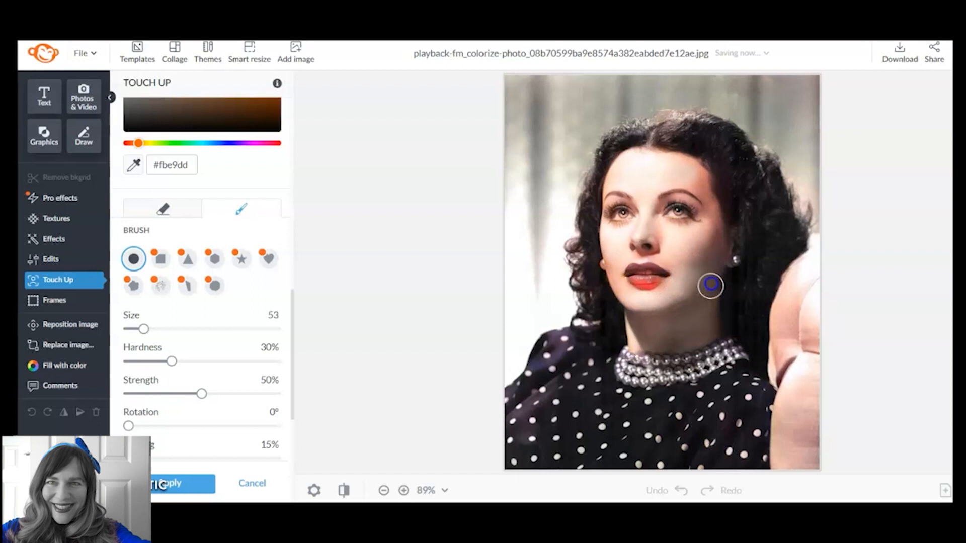
Step: Sample the darker skin tone #b56659 from the forehead's edge and shade the neck with brush sizes 53 and 26
click(133, 168)
click(706, 180)
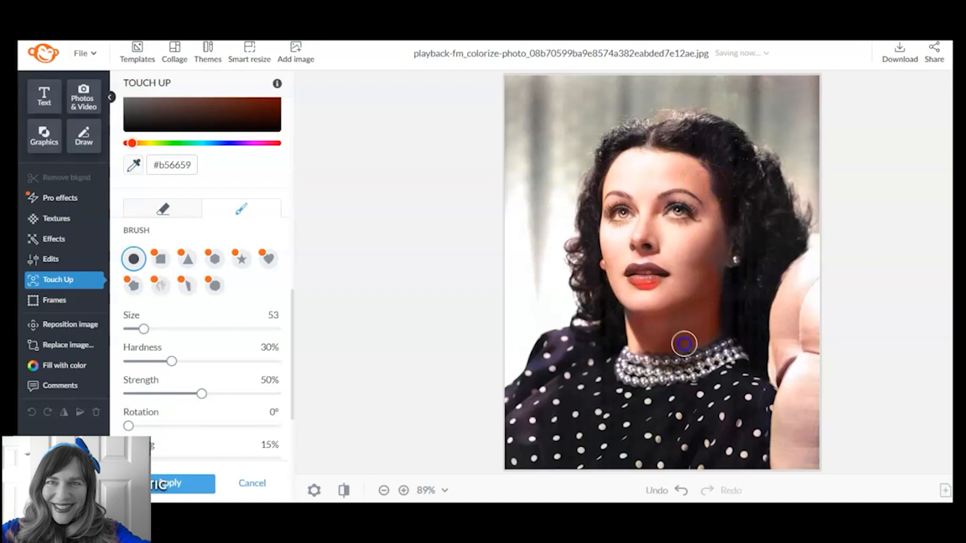
drag(143, 329, 133, 331)
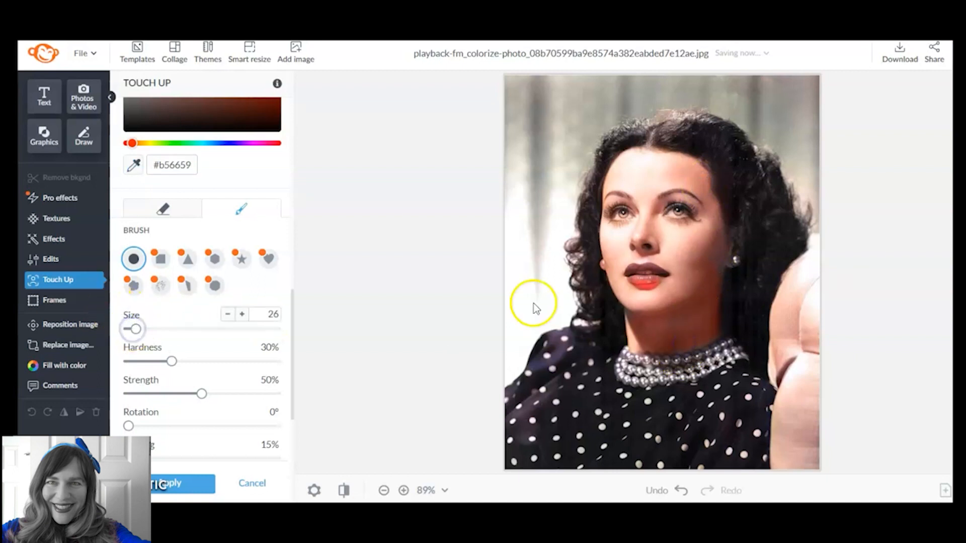
click(679, 349)
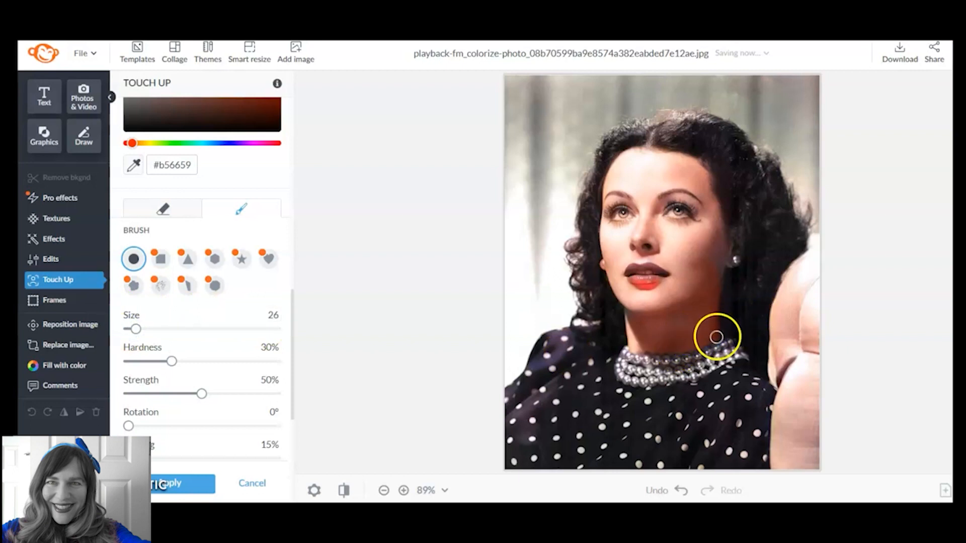
Step: Enlarge the brush to size 97 and shade the cheek beside the earring, continuing down to the chin
click(154, 330)
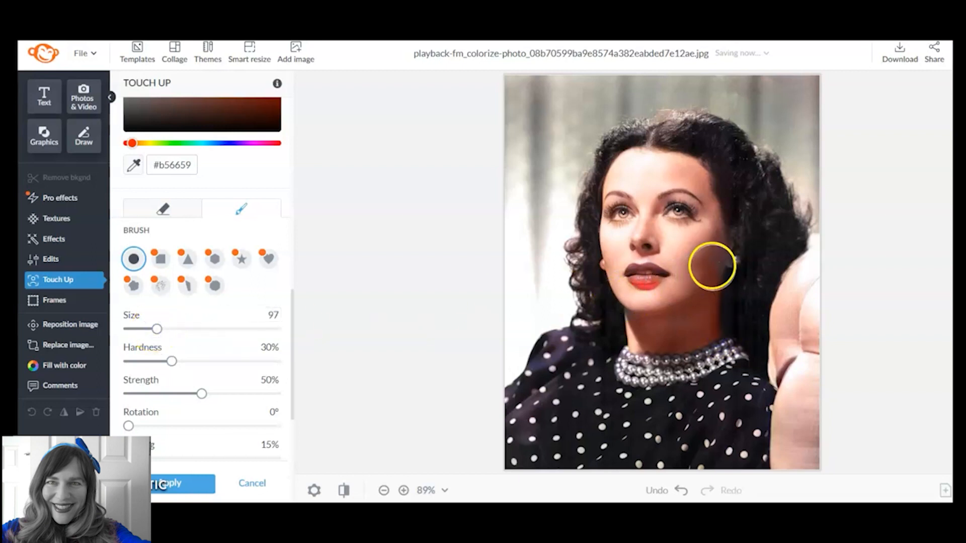
click(707, 255)
click(711, 245)
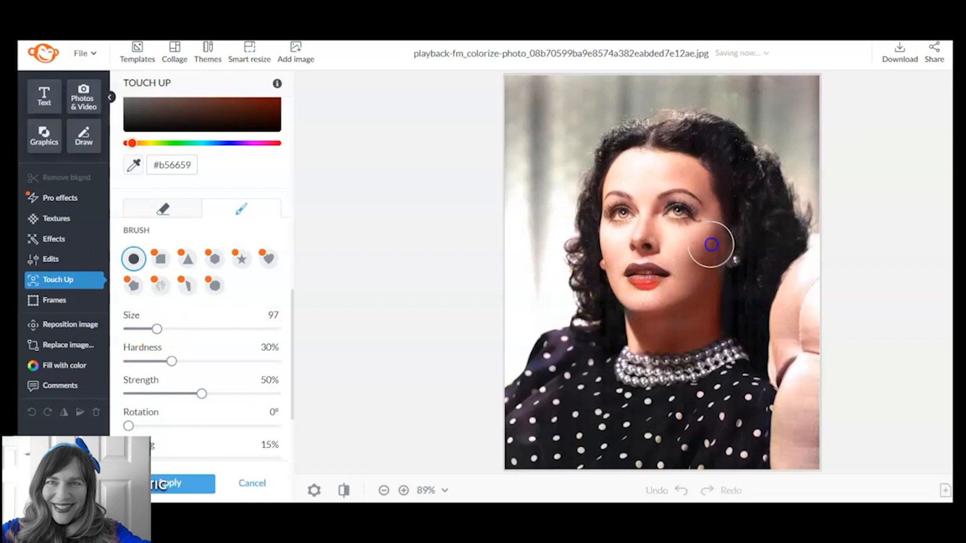
click(711, 241)
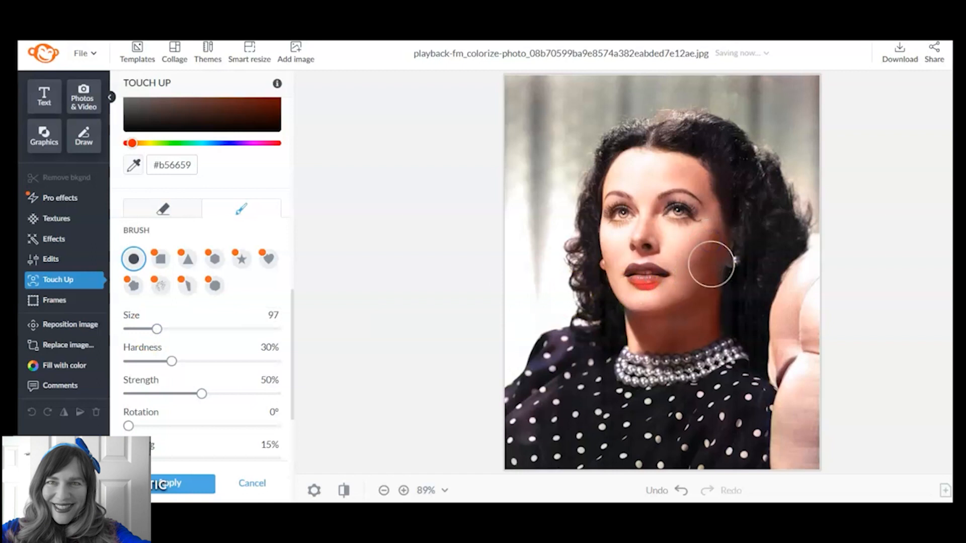
mouse_move(711, 263)
mouse_down()
mouse_move(741, 302)
mouse_move(698, 380)
mouse_move(691, 373)
mouse_move(722, 347)
mouse_move(642, 316)
mouse_up()
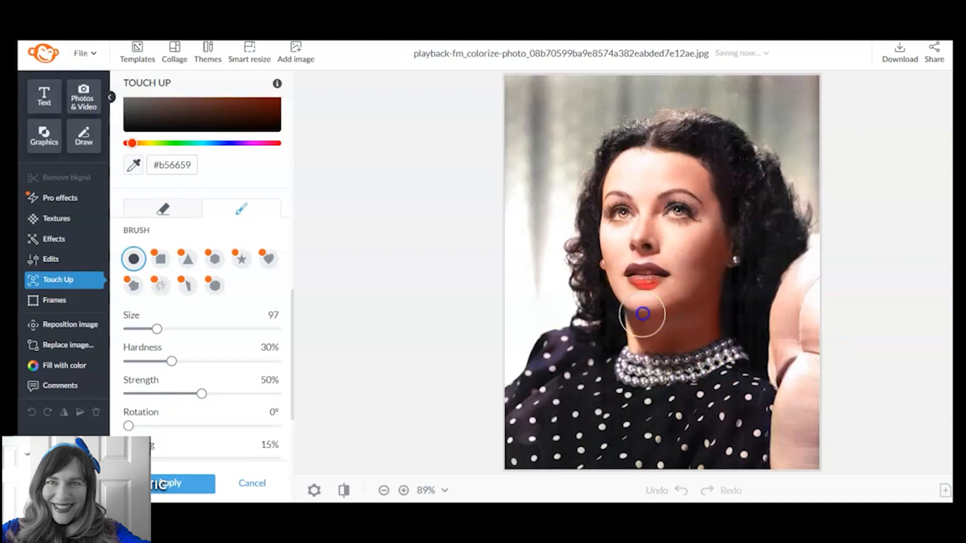
Step: Set the brush size to 43, shade the jawline, eye area, mouth area and neck, and apply the Eye Shadow effect
drag(157, 329, 137, 330)
click(632, 313)
mouse_move(632, 312)
mouse_down()
mouse_move(673, 303)
mouse_move(681, 319)
mouse_move(688, 315)
mouse_move(716, 271)
mouse_move(723, 237)
mouse_up()
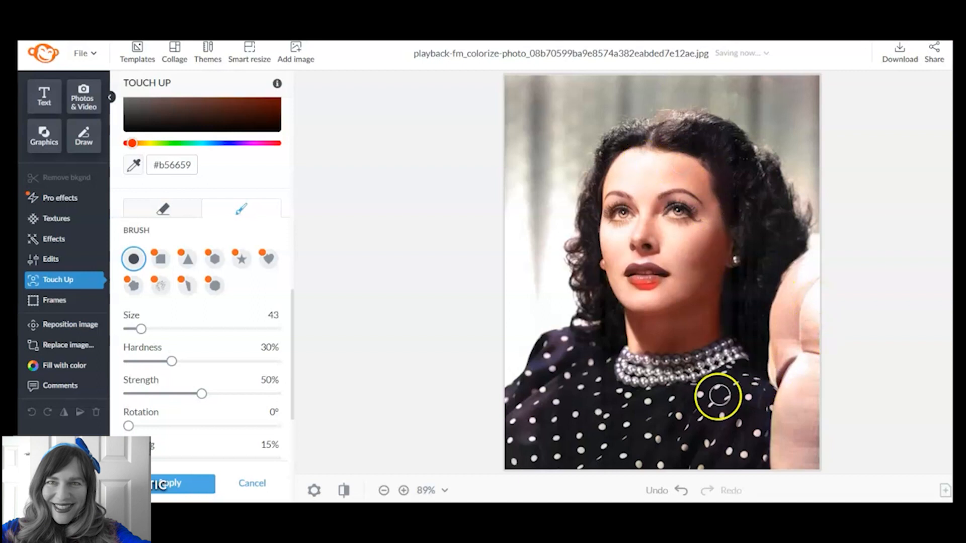
mouse_move(629, 240)
mouse_down()
mouse_move(647, 212)
mouse_move(672, 193)
mouse_move(698, 196)
mouse_up()
drag(615, 197, 628, 192)
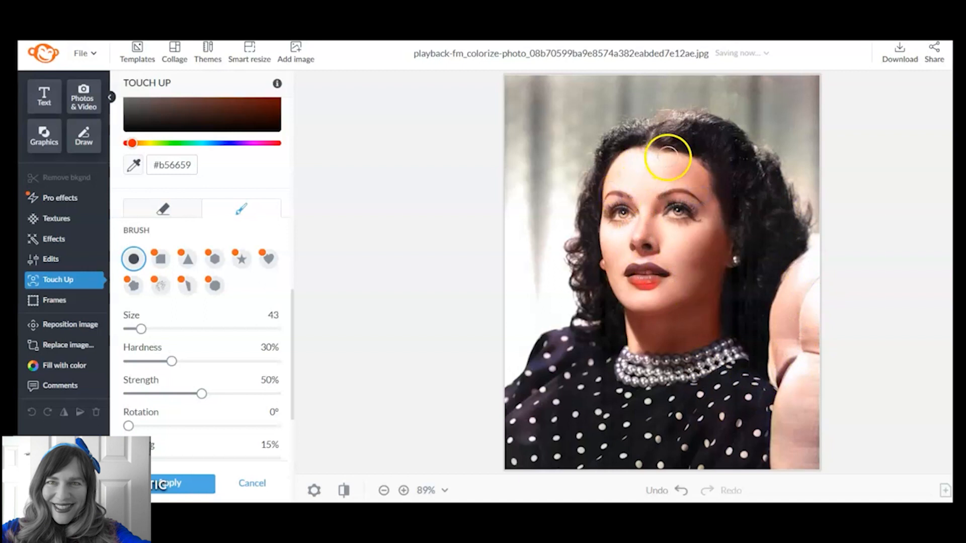
mouse_move(621, 290)
mouse_down()
mouse_move(657, 302)
mouse_move(689, 284)
mouse_up()
drag(676, 348, 702, 342)
click(196, 484)
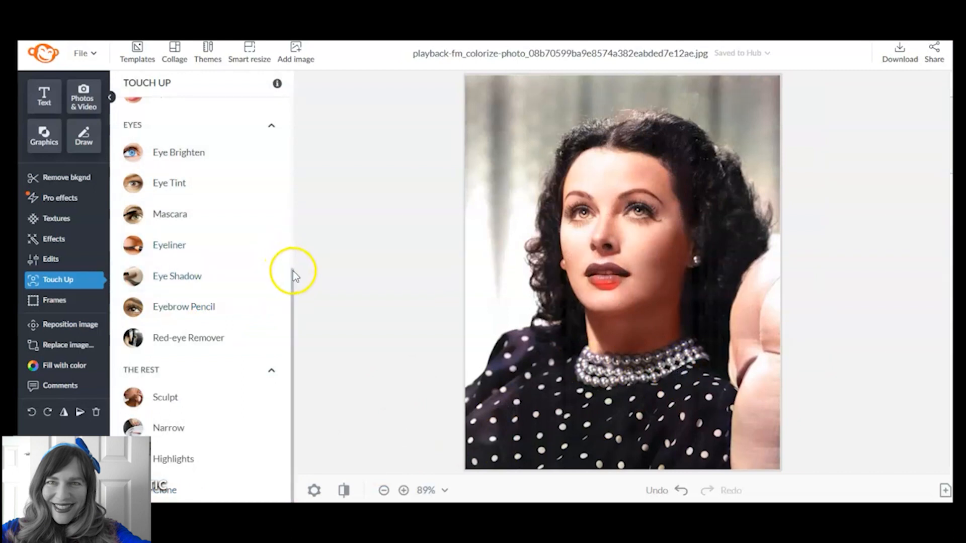
Step: Brighten the pearl necklace with the Teeth Whiten brush at size 23
drag(293, 270, 287, 187)
click(210, 202)
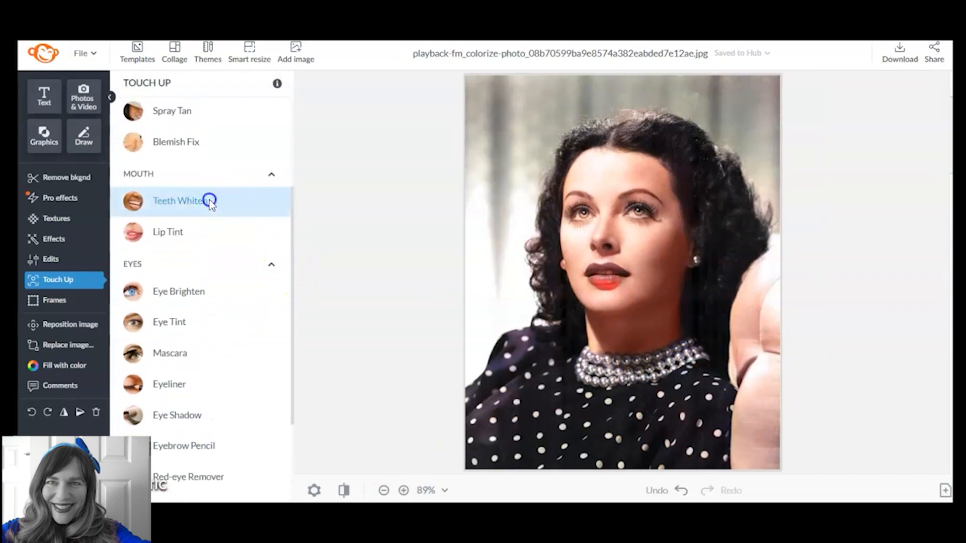
mouse_move(639, 365)
mouse_down()
mouse_move(627, 357)
mouse_move(642, 359)
mouse_up()
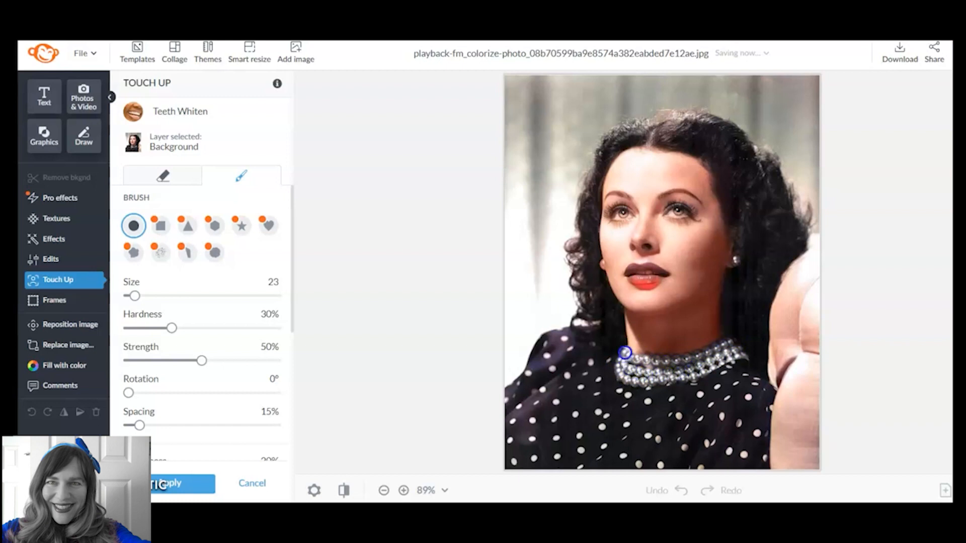
mouse_move(638, 375)
mouse_down()
mouse_move(688, 373)
mouse_move(735, 351)
mouse_move(629, 369)
mouse_up()
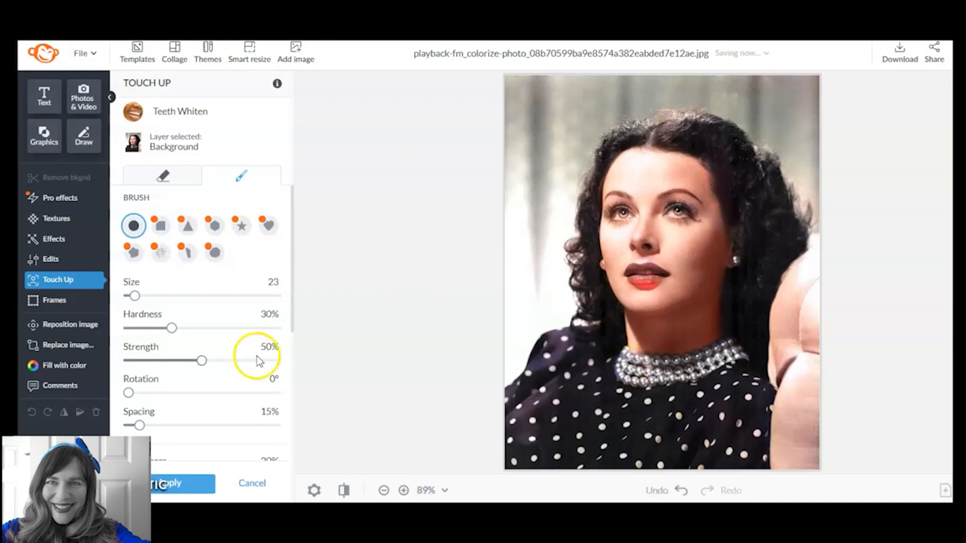
Step: Set the Teeth Whiten brush size to 24, whiten the eyes, and apply the effect
click(135, 296)
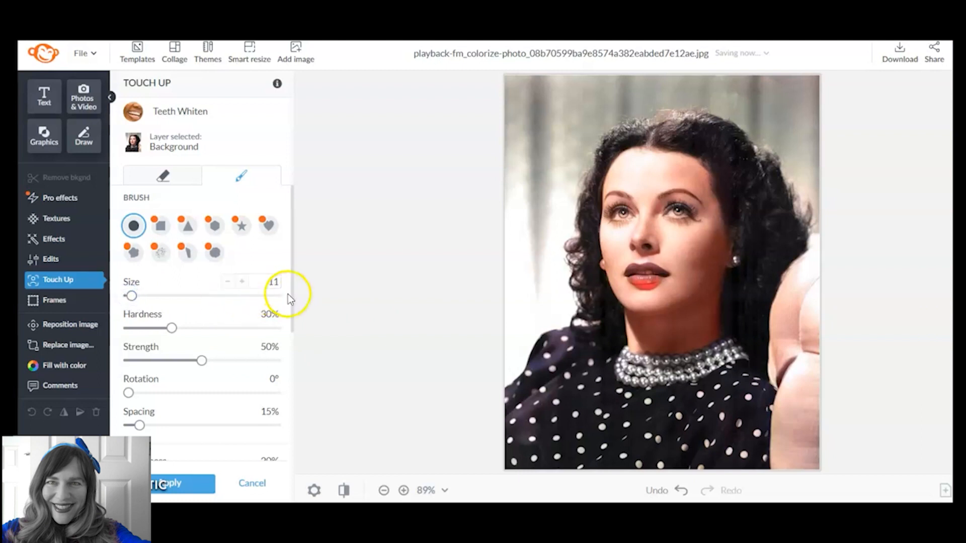
drag(291, 293, 293, 333)
mouse_move(131, 189)
mouse_down()
mouse_move(191, 186)
mouse_move(128, 191)
mouse_move(150, 191)
mouse_up()
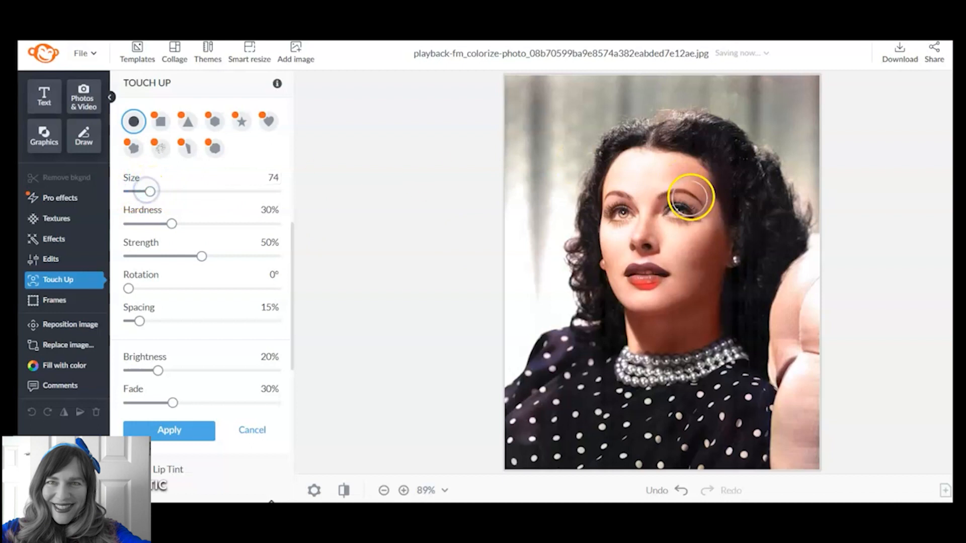
click(132, 192)
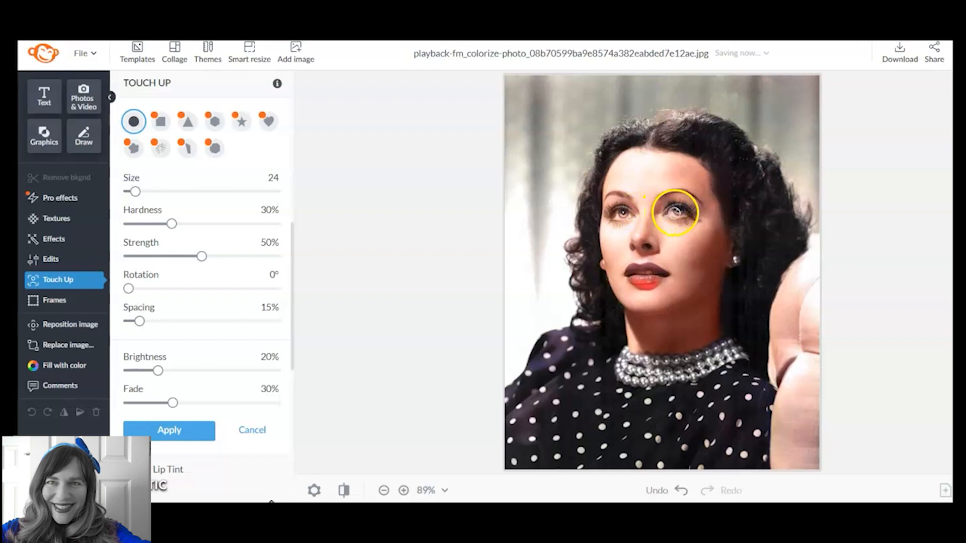
click(675, 213)
click(686, 213)
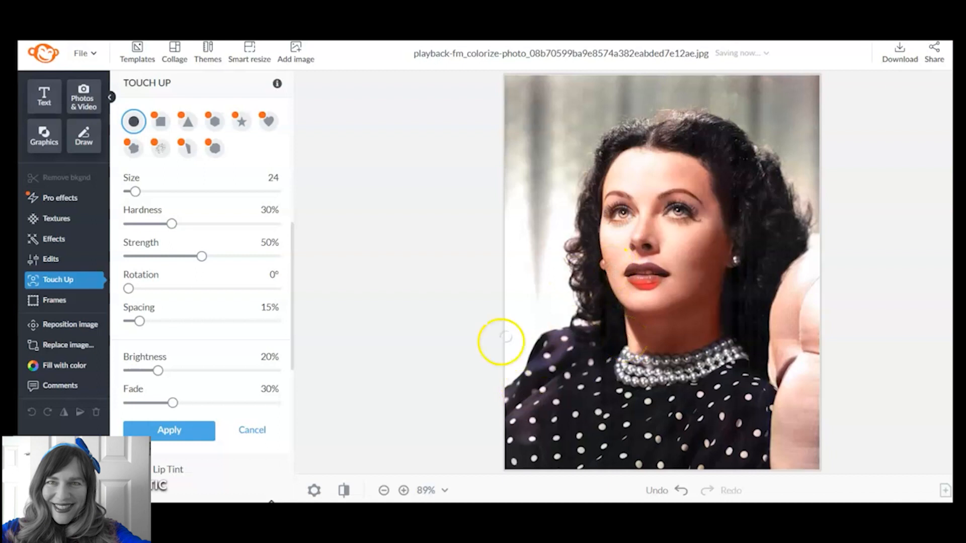
click(195, 430)
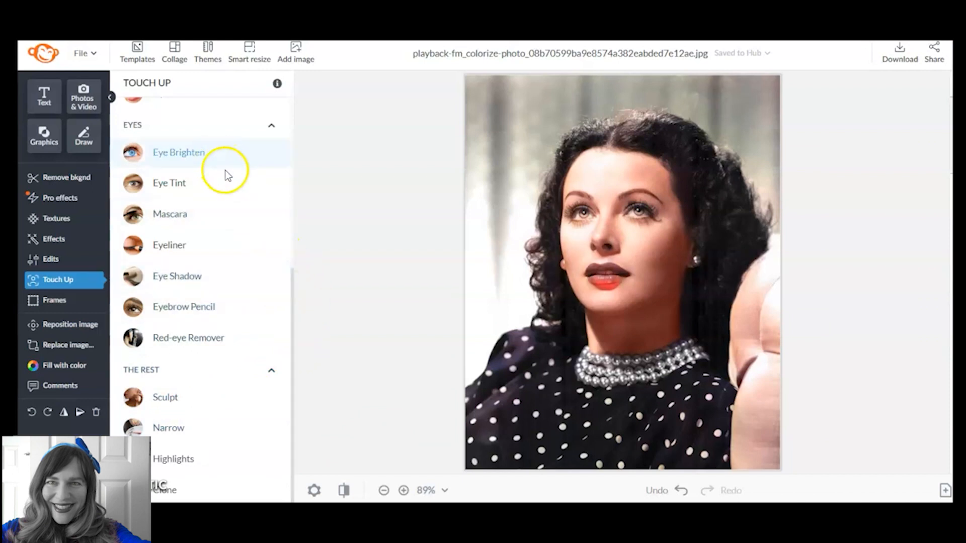
Step: Brighten both eyes with the Eye Brighten brush at size 23 and apply the effect
click(201, 154)
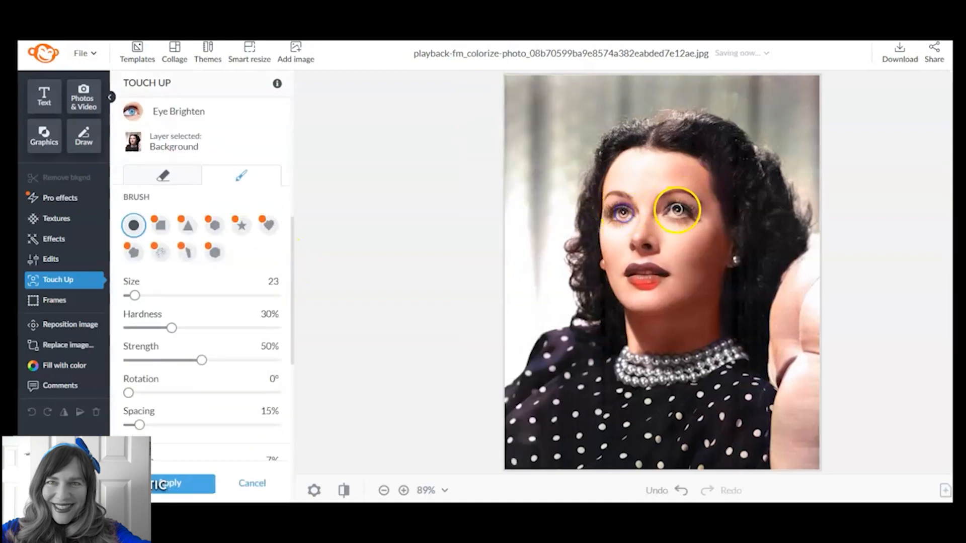
click(678, 210)
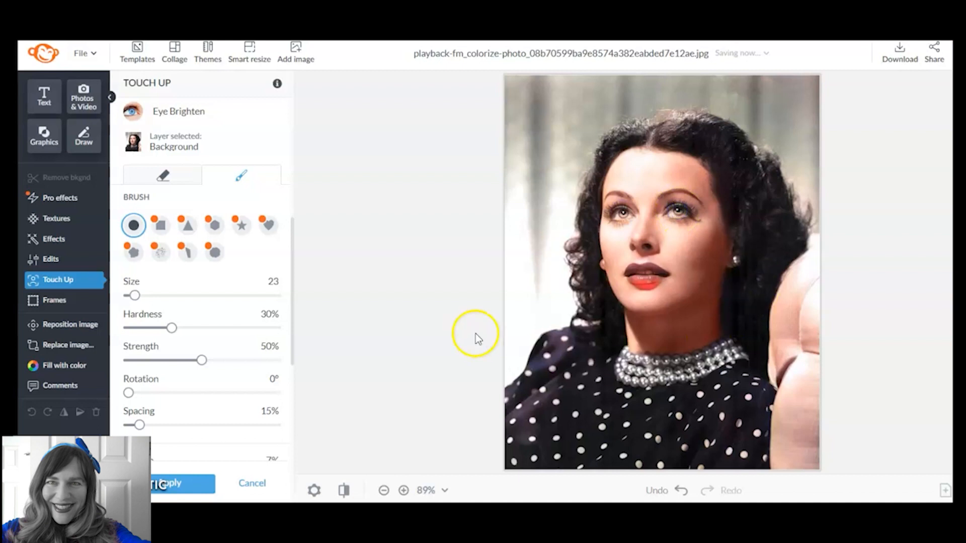
click(195, 484)
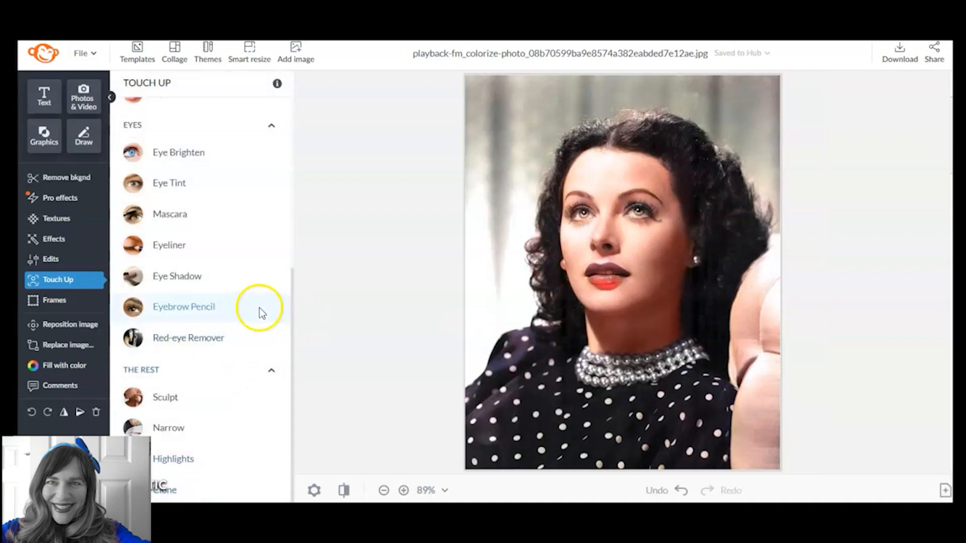
Step: Tint both irises brown with Eye Tint, set the fade to 51%, and apply the effect
click(195, 183)
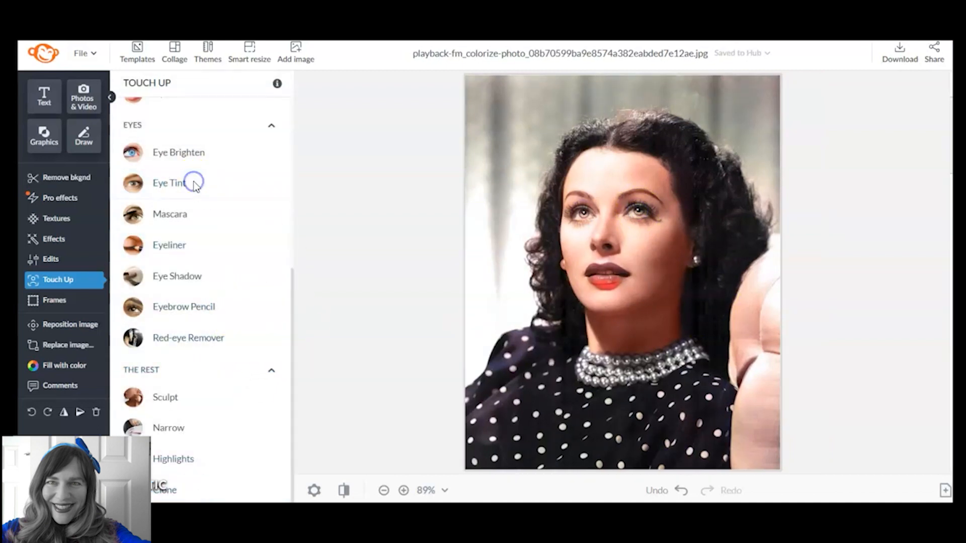
click(245, 214)
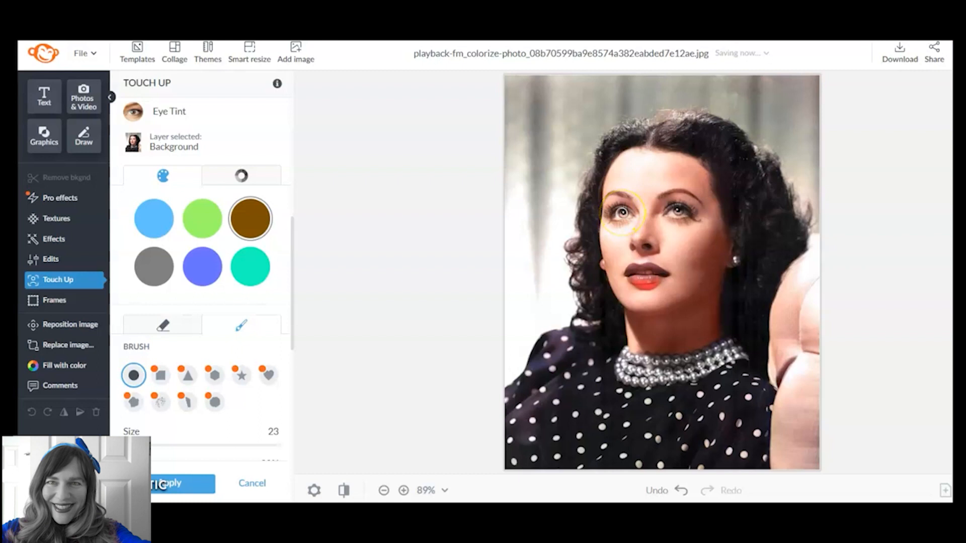
click(678, 209)
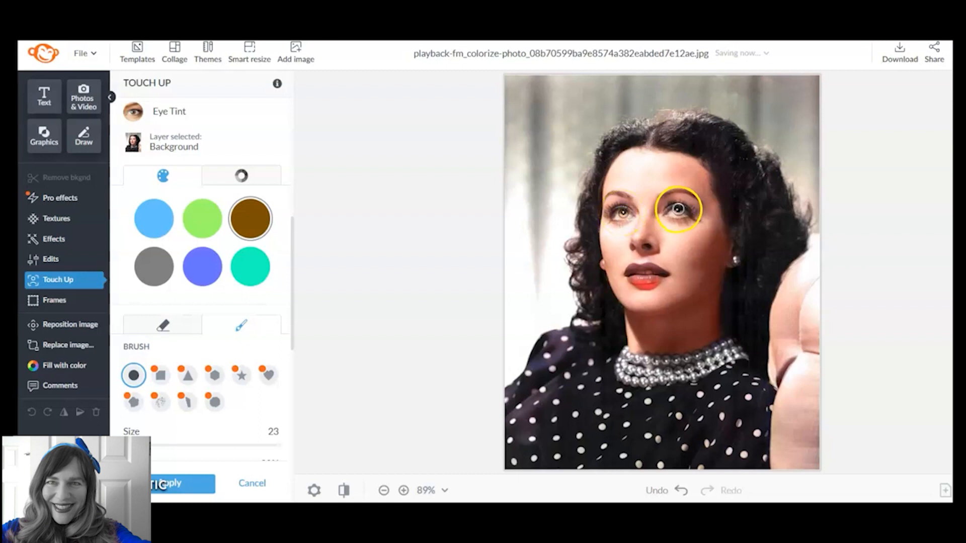
click(678, 210)
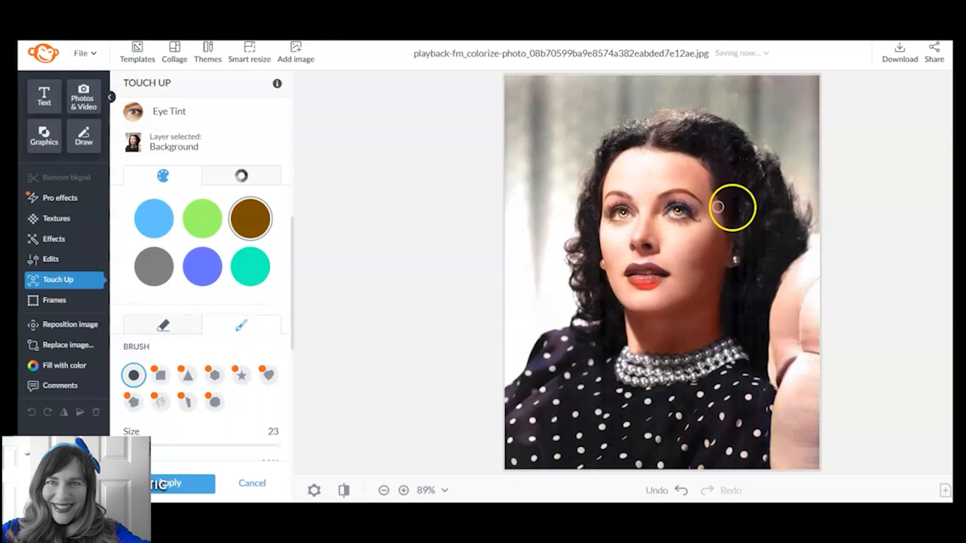
click(680, 210)
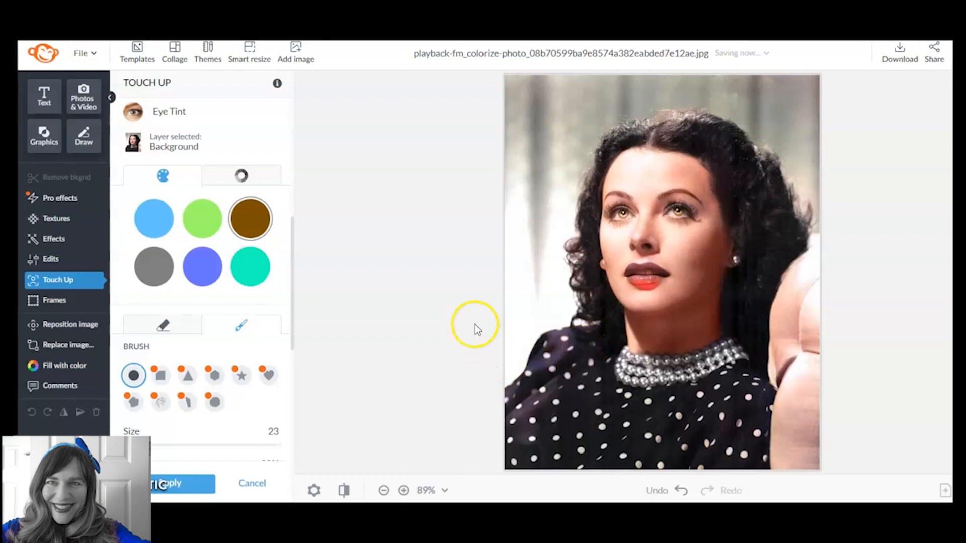
drag(293, 328, 295, 391)
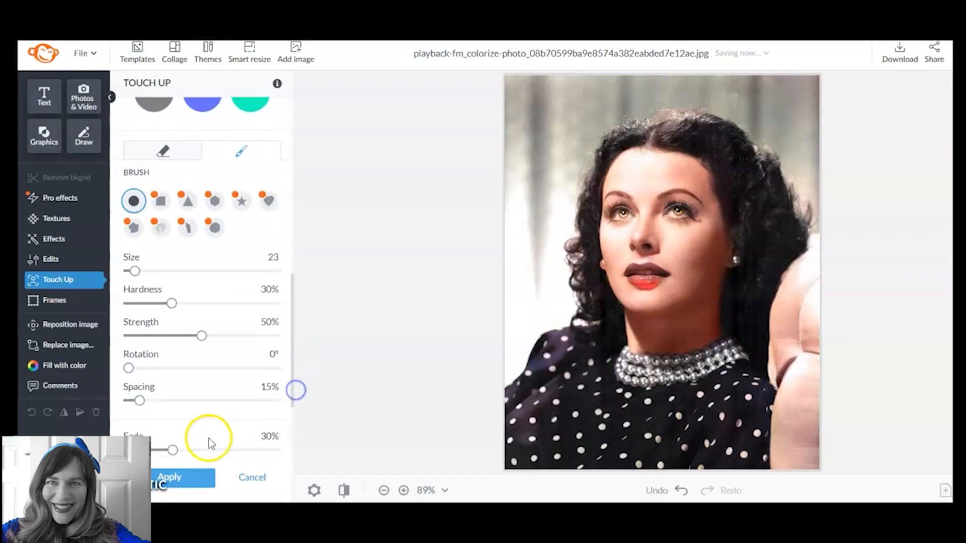
drag(189, 457, 204, 457)
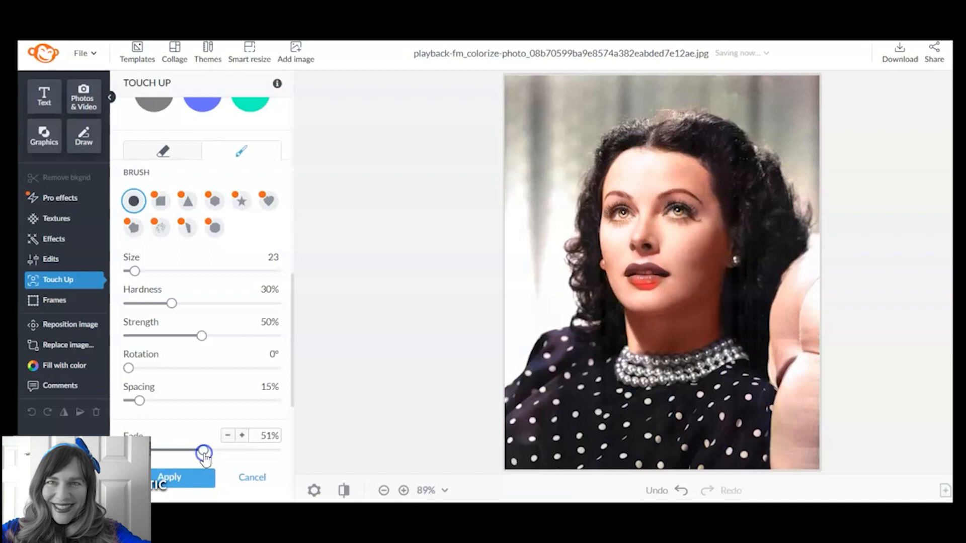
click(174, 478)
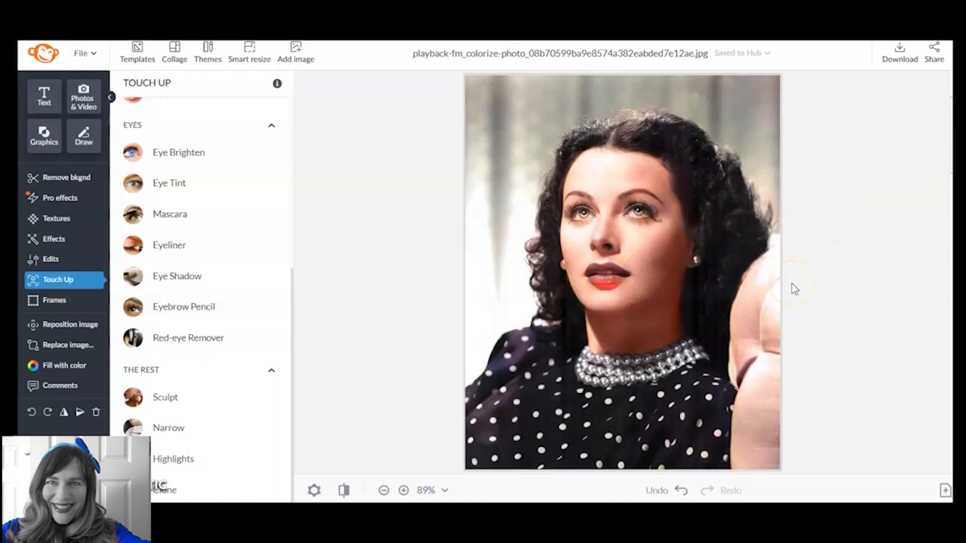
Step: Add colour to both cheeks with the Blush Boost brush at size 75 and apply the effect
drag(291, 279, 298, 167)
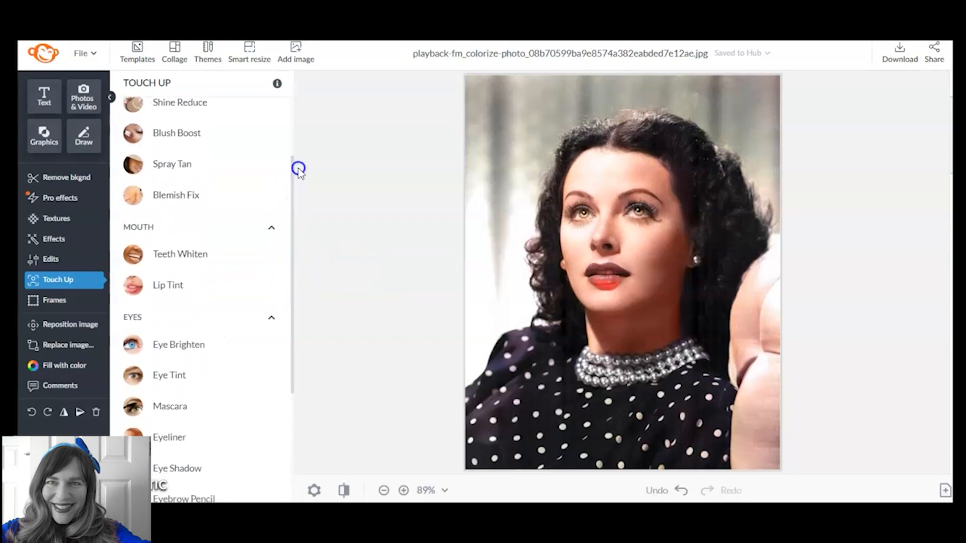
click(214, 135)
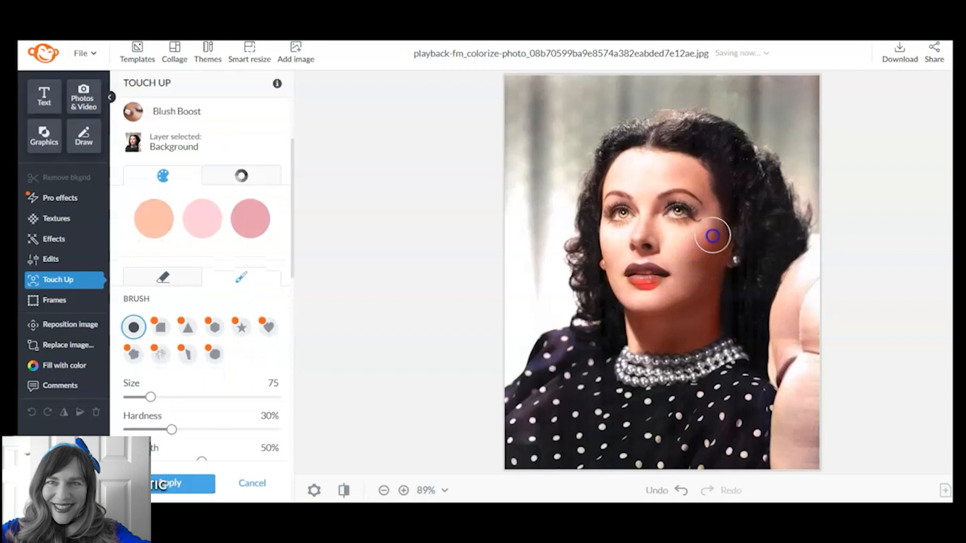
drag(608, 241, 613, 244)
click(613, 242)
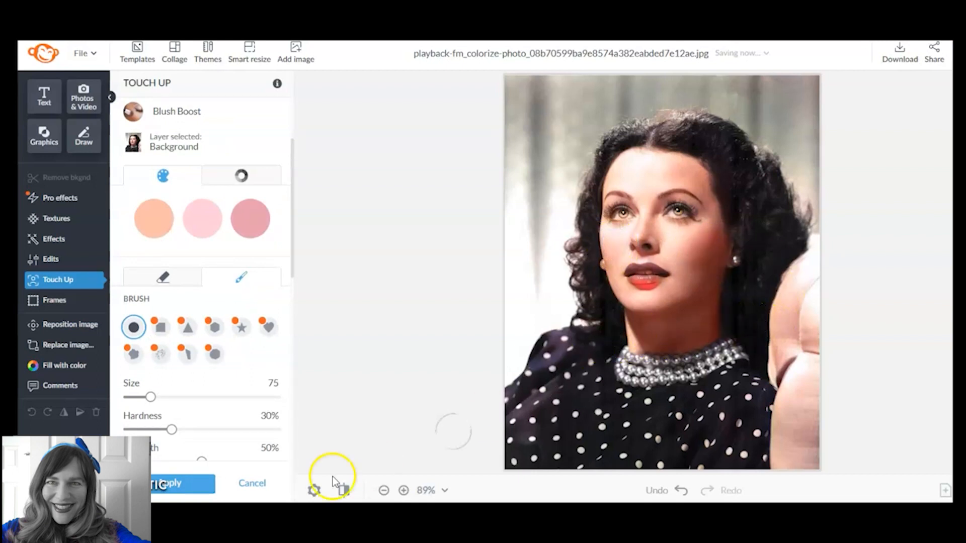
click(210, 484)
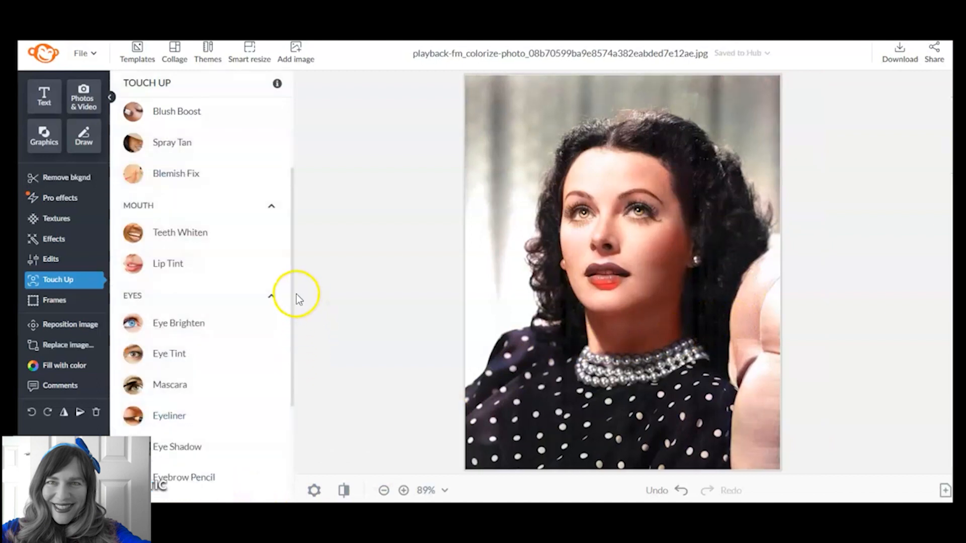
Step: Start Eye Shadow, sample the dark dress fabric (#14111c) as its colour, and adjust it to a more neutral near-black shade
click(403, 491)
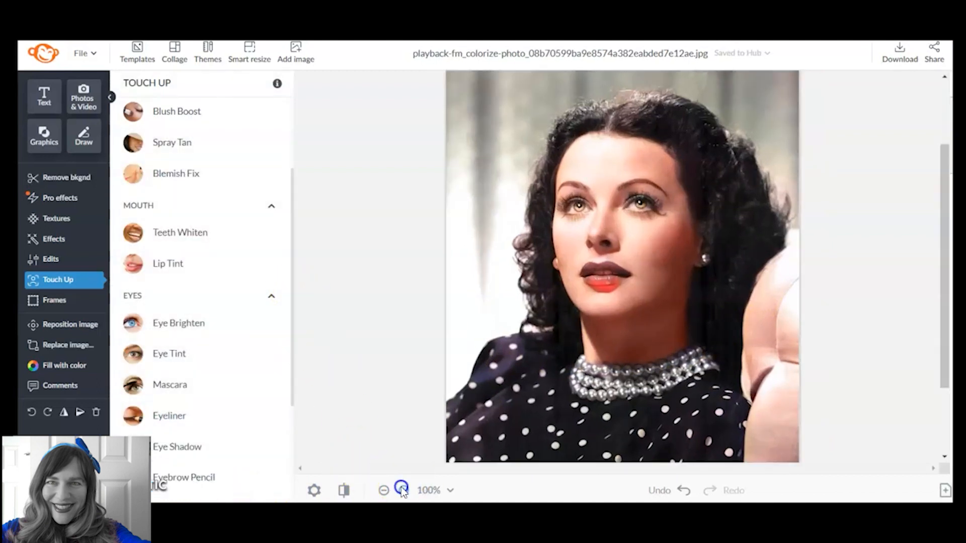
click(404, 491)
click(404, 491)
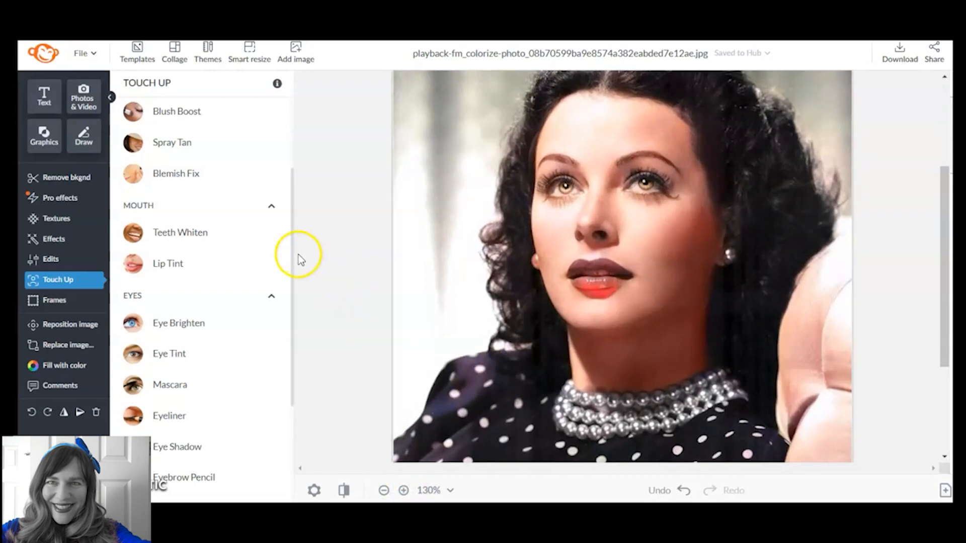
drag(291, 257, 287, 335)
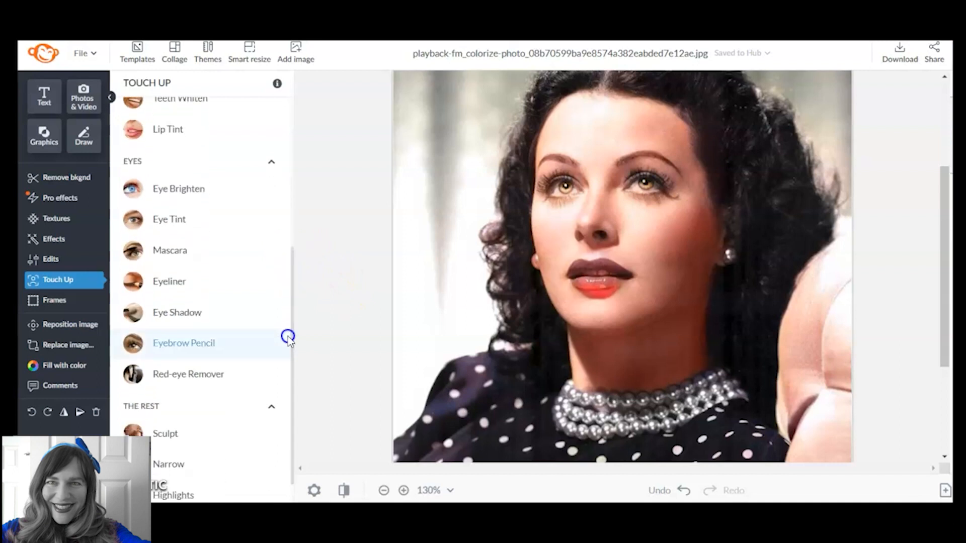
click(206, 312)
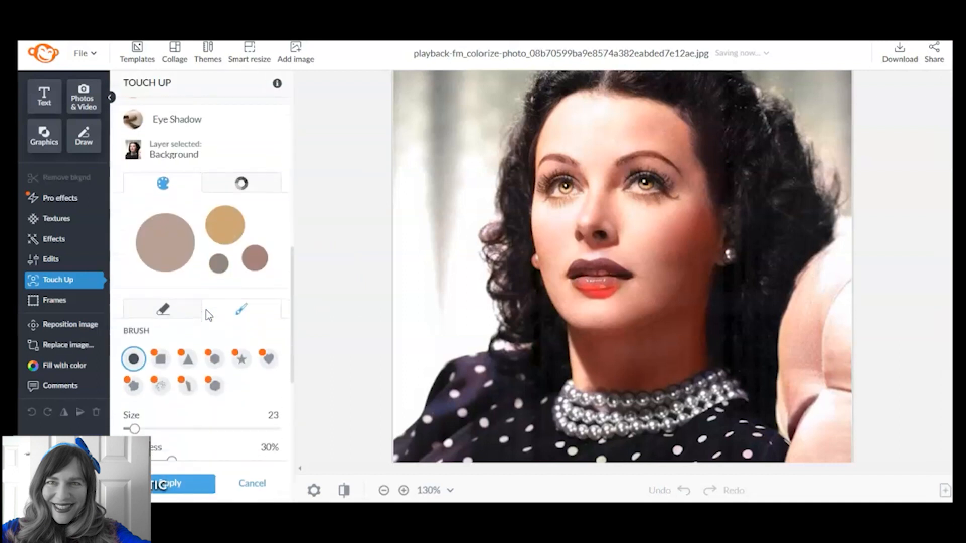
click(242, 187)
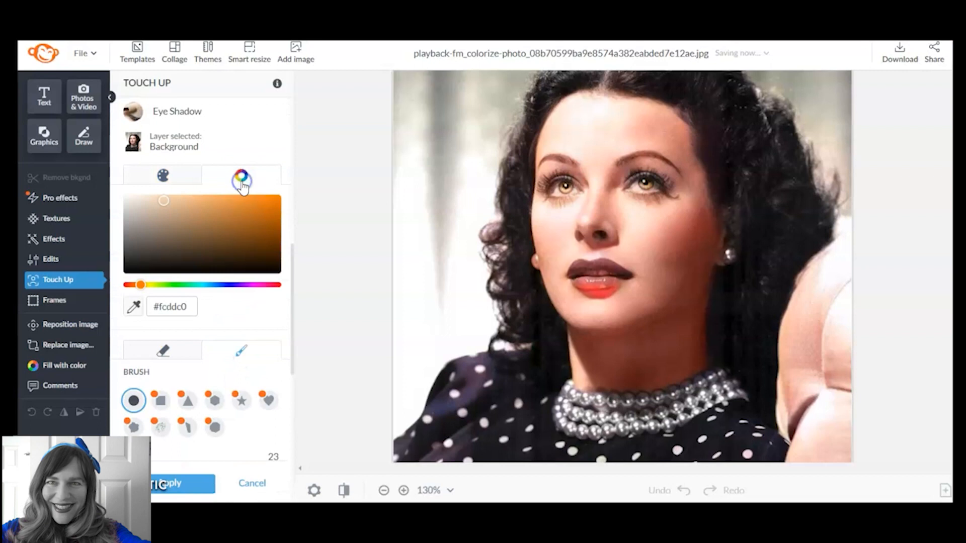
click(134, 308)
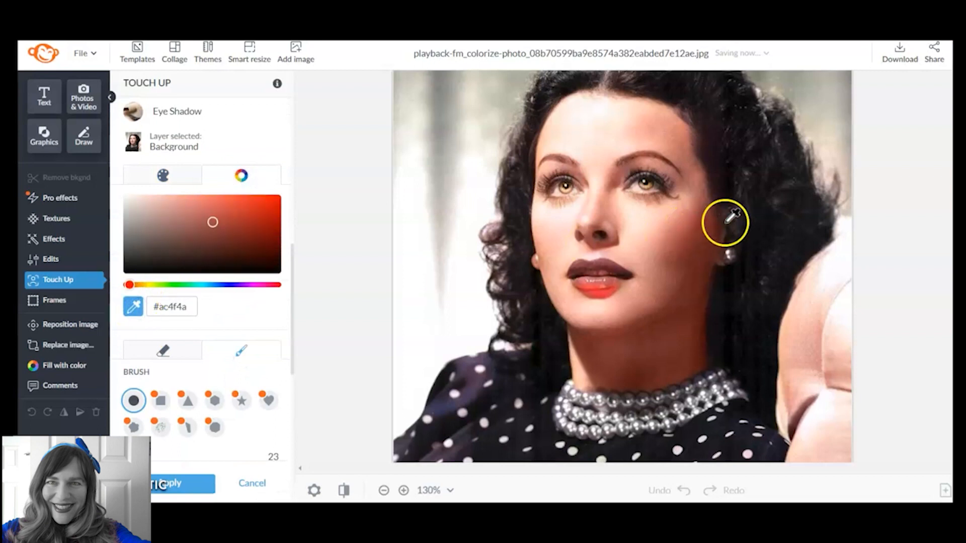
click(739, 192)
click(134, 308)
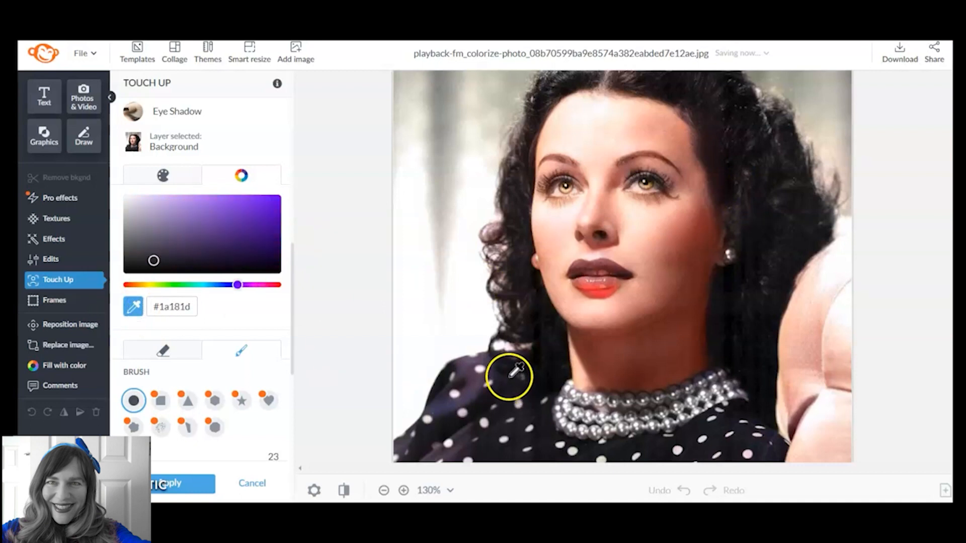
click(504, 387)
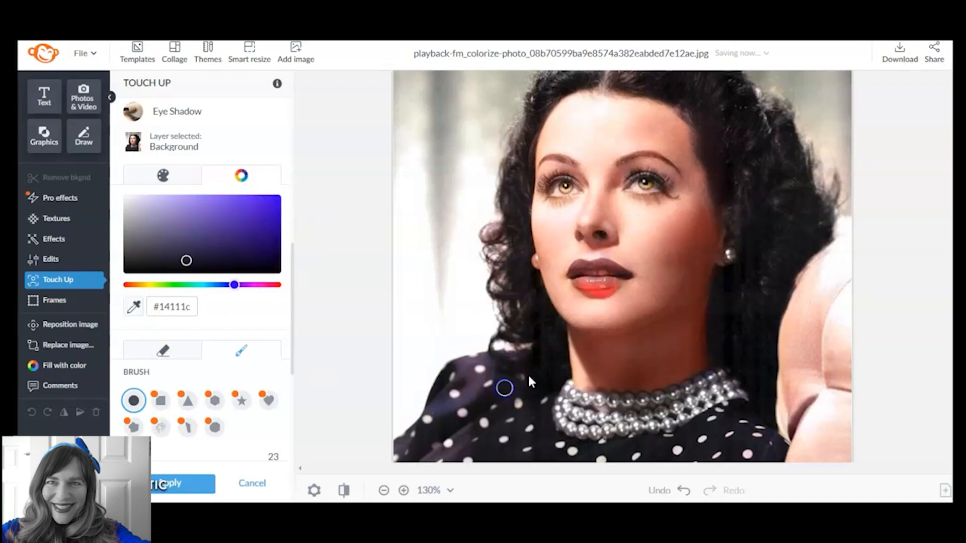
click(136, 264)
Step: Set the Eye Shadow brush size to 9, darken the lower lip's bottom edge, and set the fade to 50%
drag(291, 283, 294, 366)
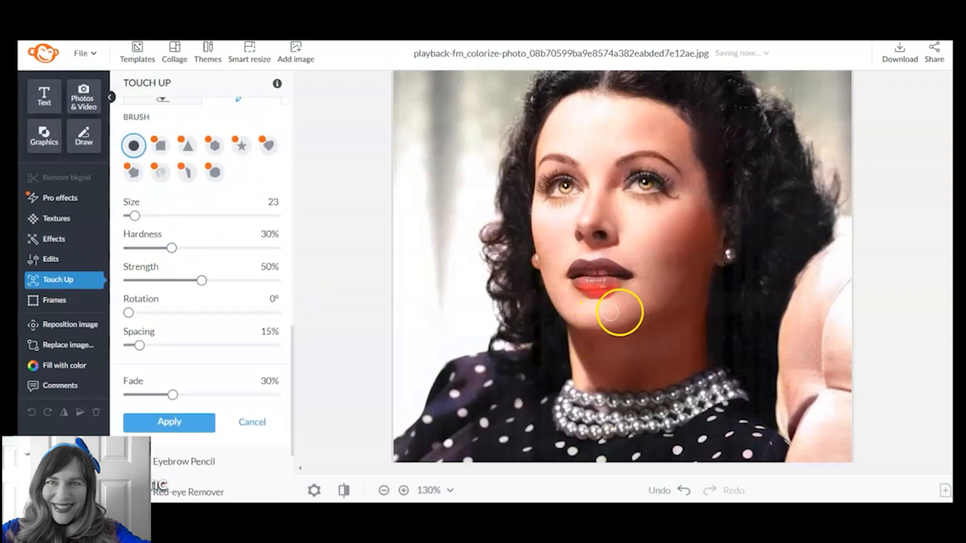
click(404, 490)
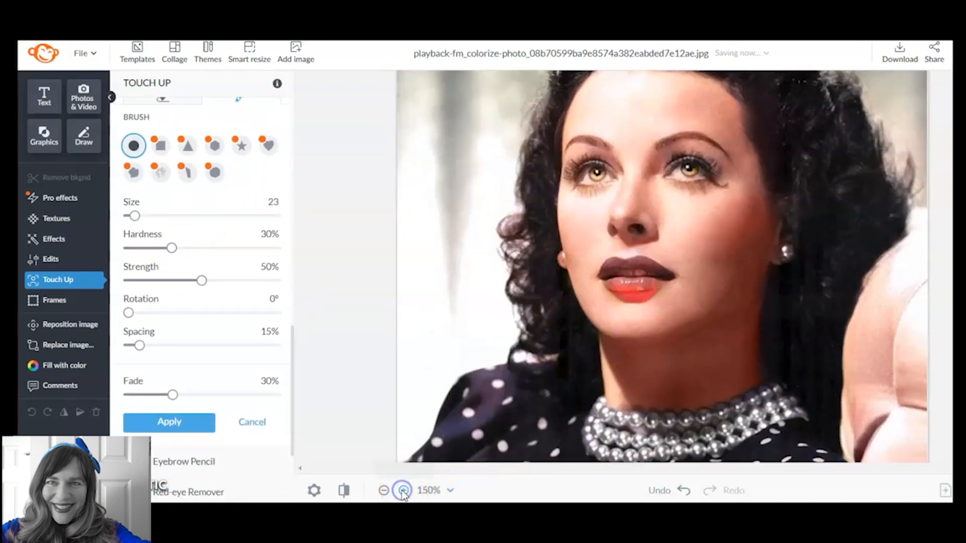
click(404, 491)
click(404, 490)
click(404, 491)
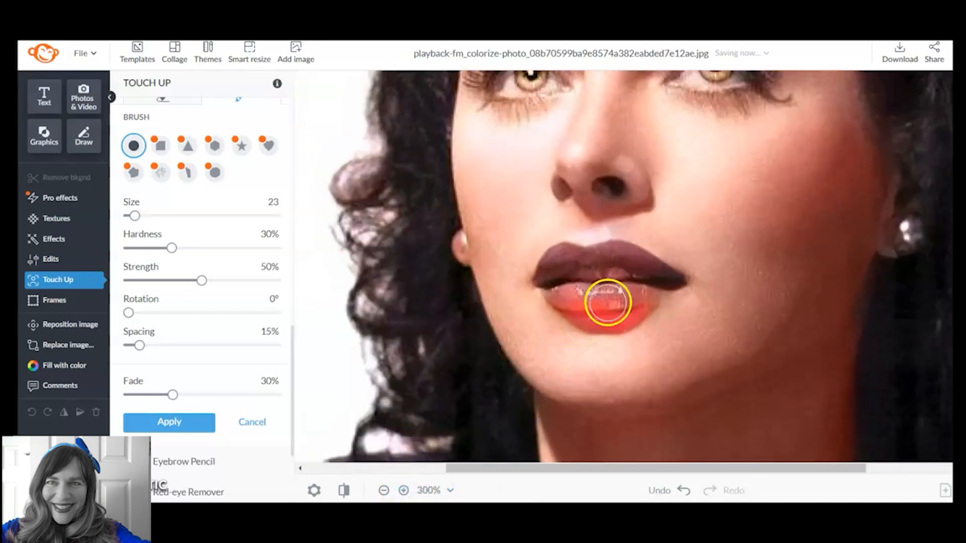
drag(129, 220, 127, 216)
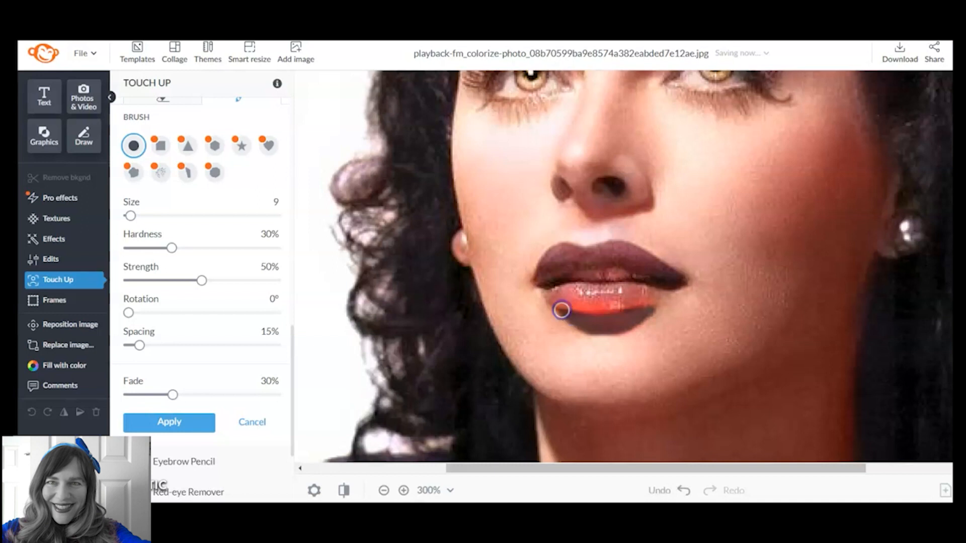
drag(293, 334, 292, 373)
drag(173, 269, 205, 277)
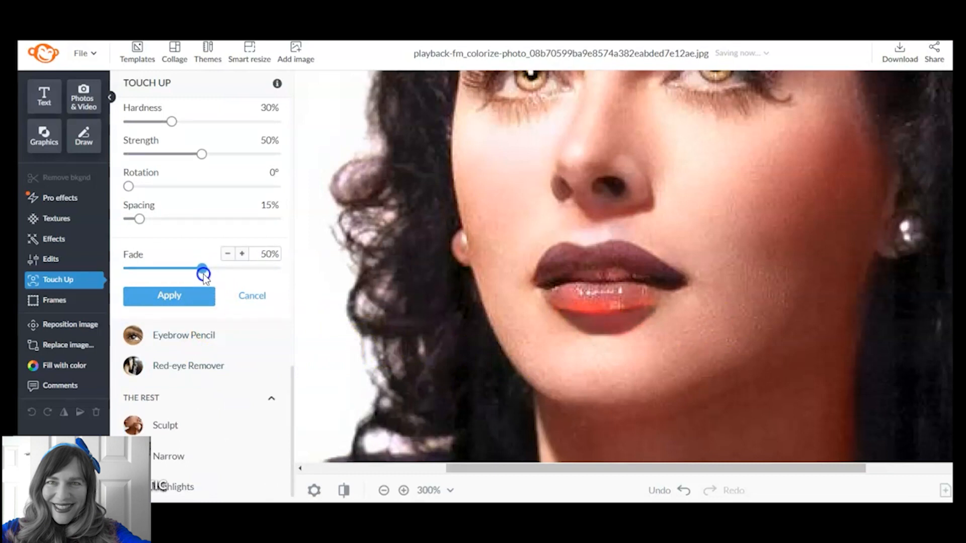
Step: Shade more of the lower lip's bottom edge, set the Eye Shadow fade to 67%, and apply the effect
click(383, 490)
click(383, 490)
click(383, 490)
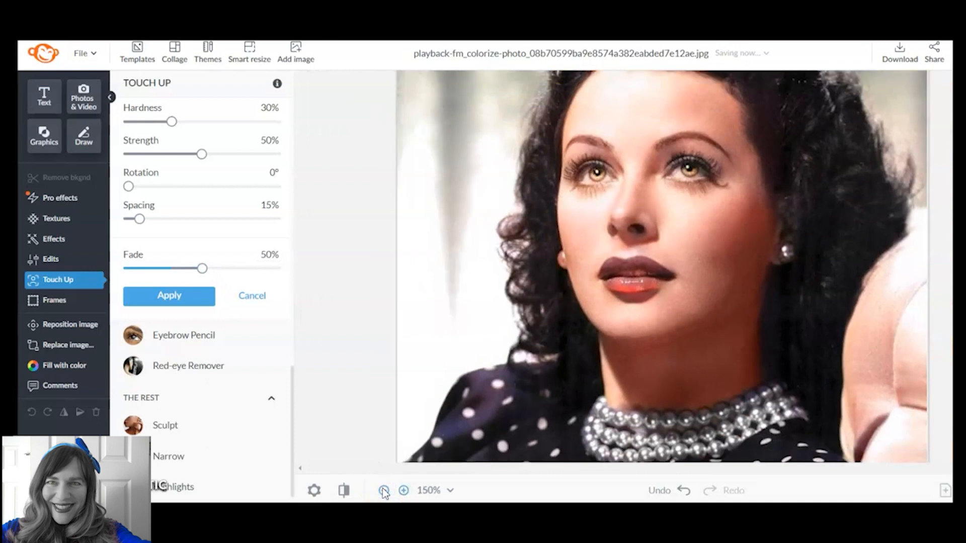
drag(640, 317, 633, 297)
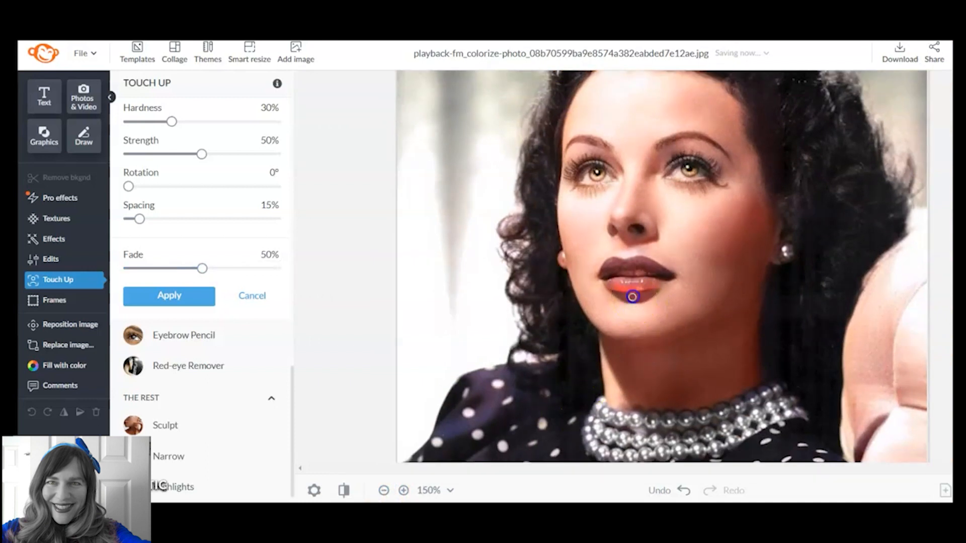
click(657, 292)
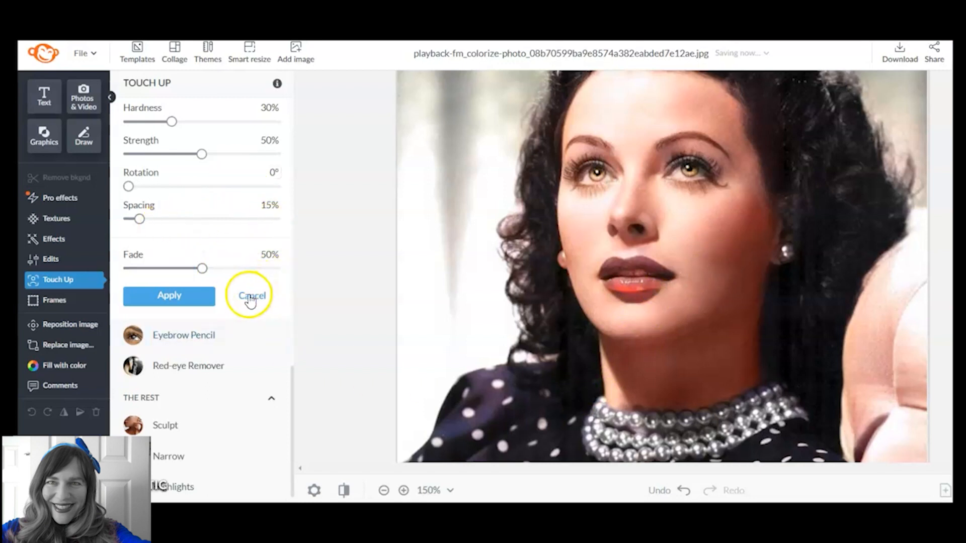
drag(202, 268, 230, 271)
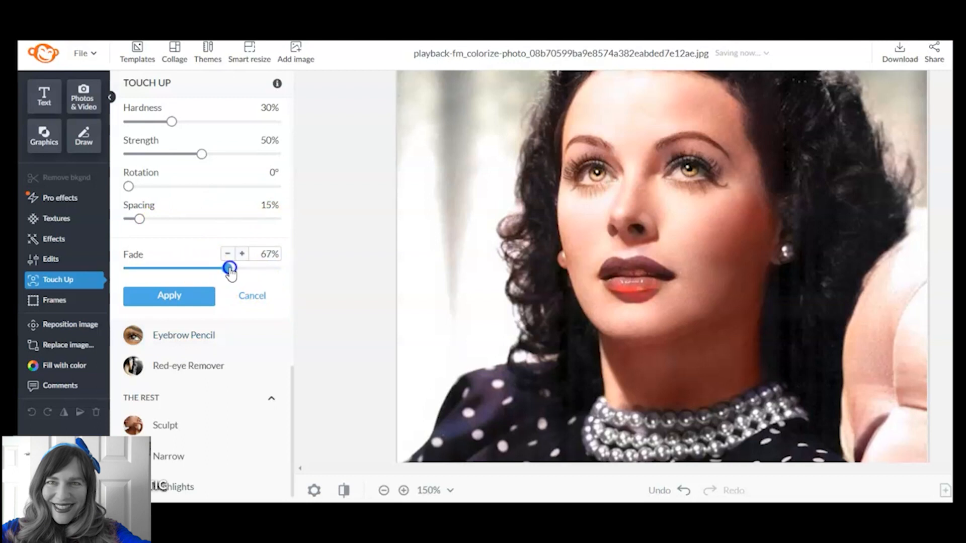
click(192, 297)
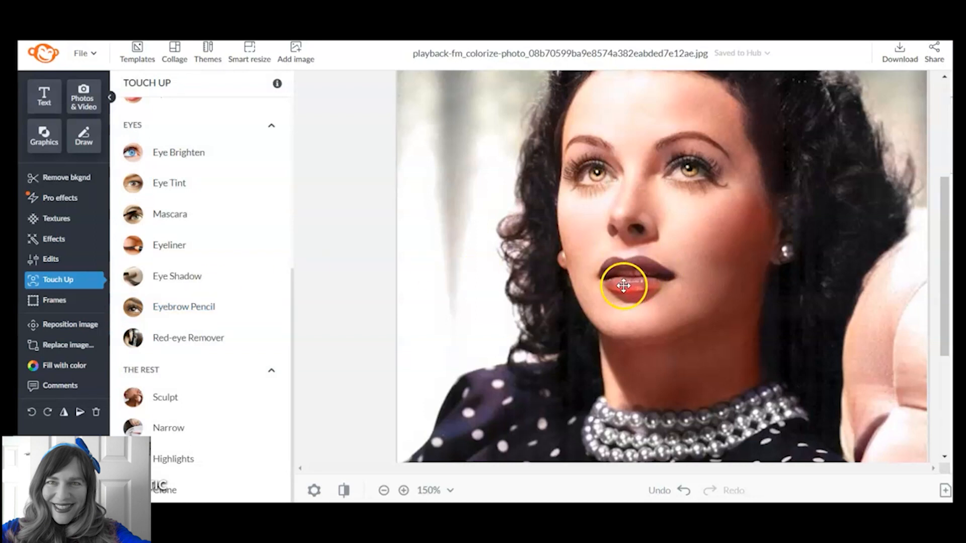
Step: Whiten the teeth visible between the lips using the Teeth Whiten brush at size 5
click(403, 490)
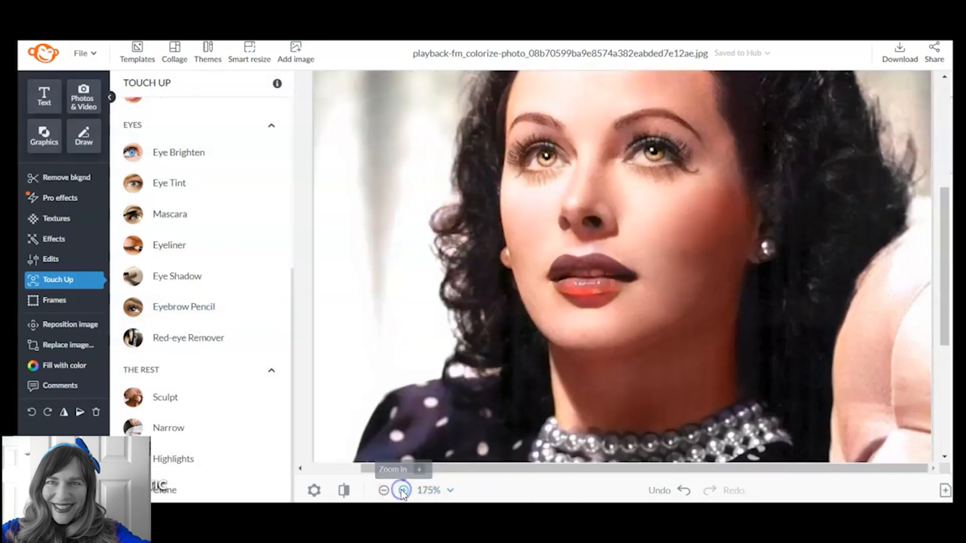
click(403, 490)
click(403, 491)
click(403, 490)
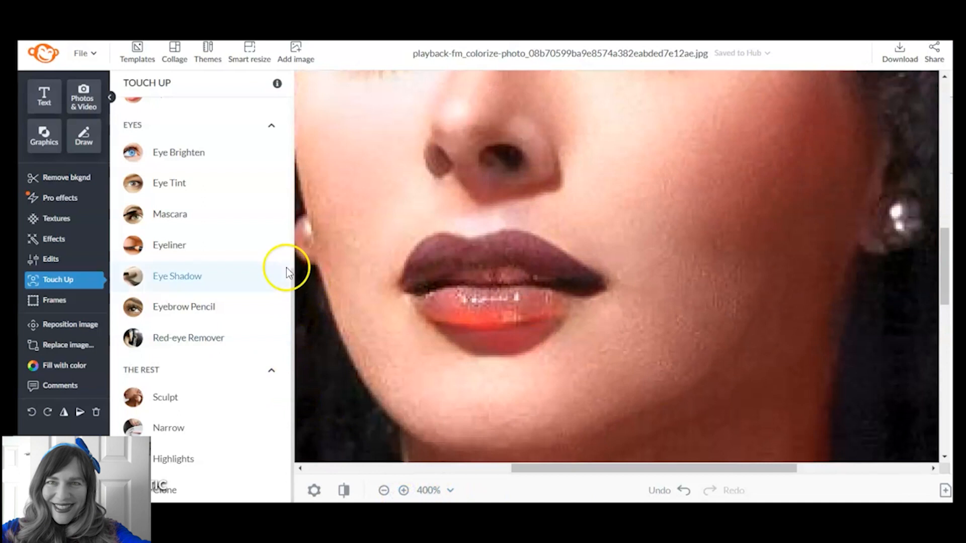
drag(294, 322, 282, 204)
click(201, 263)
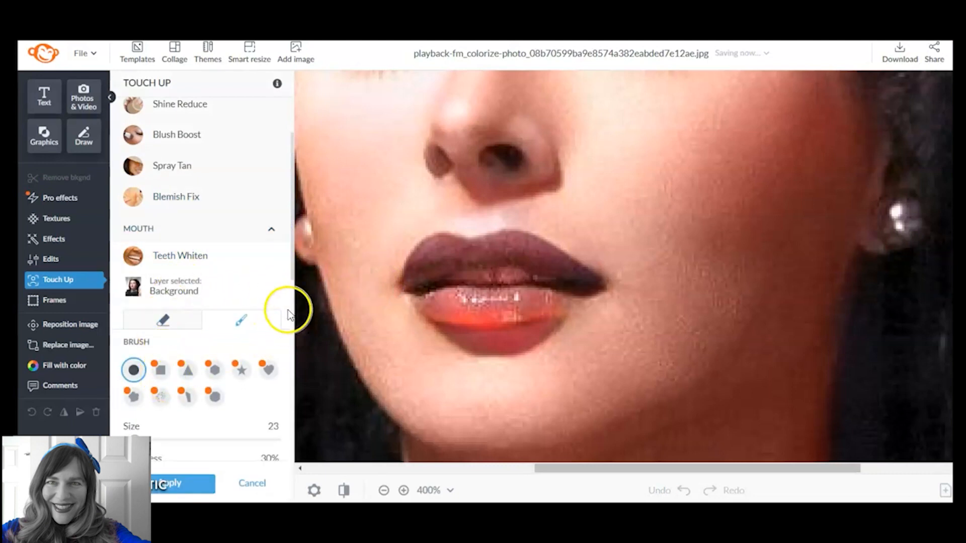
drag(292, 259, 294, 325)
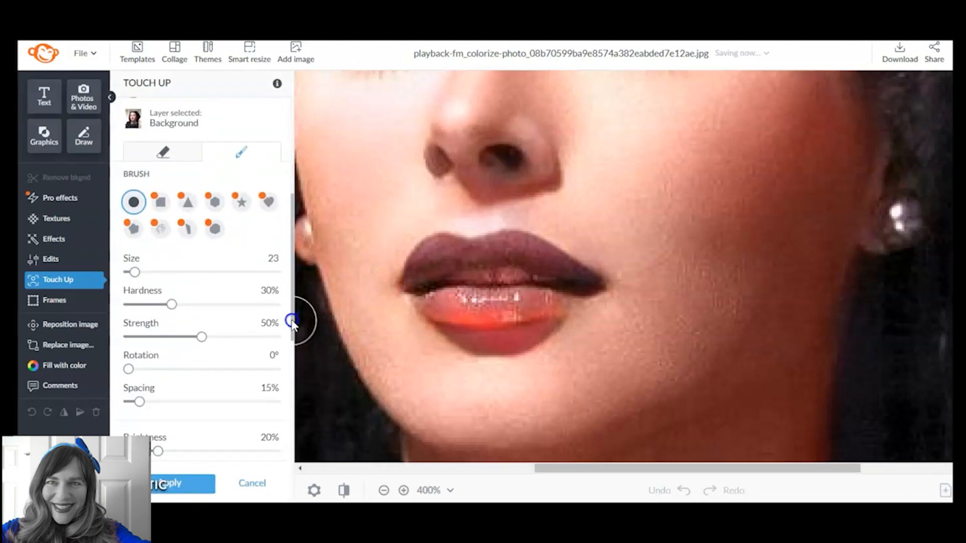
drag(134, 272, 127, 273)
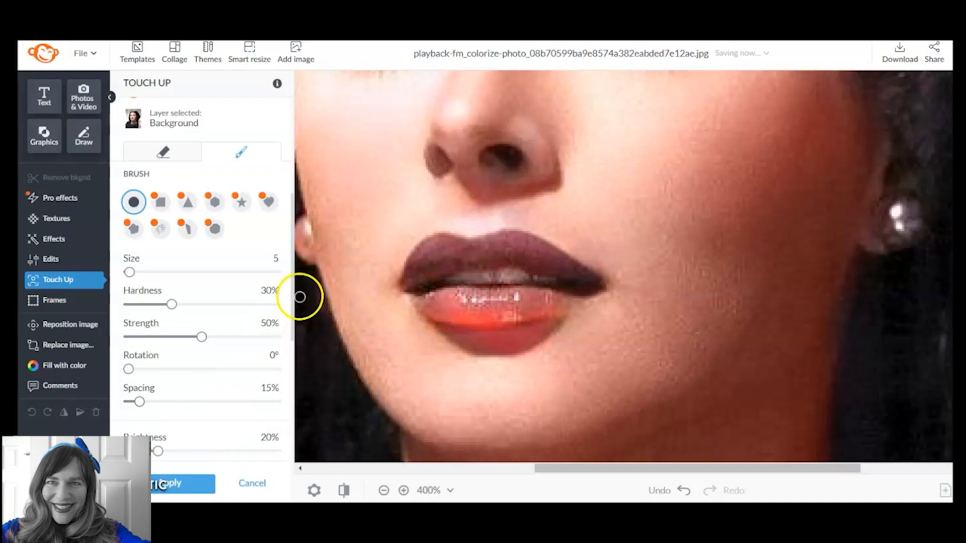
Step: Set the Teeth Whiten fade to 53% and apply the effect
drag(294, 294, 293, 369)
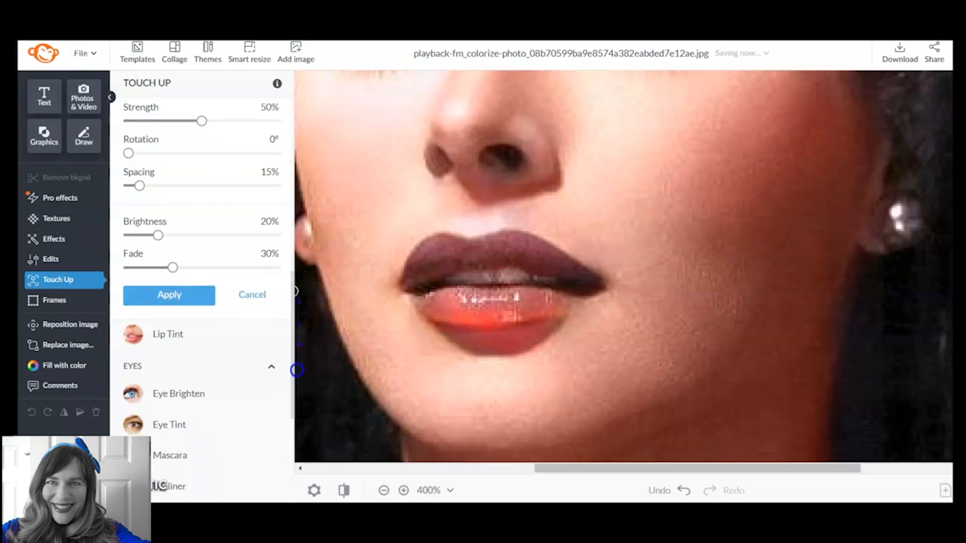
drag(174, 270, 208, 269)
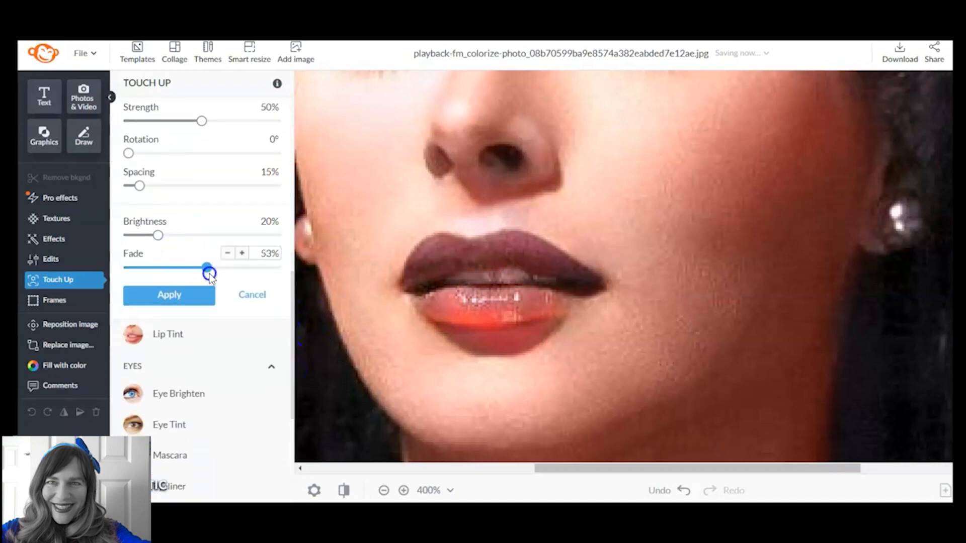
click(186, 295)
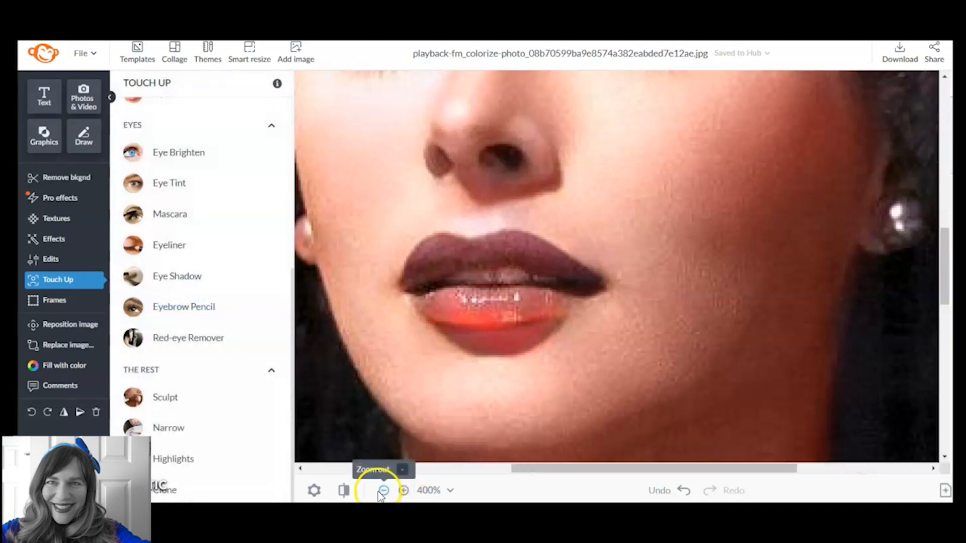
Step: Start Eye Shadow, sample the lower lip's red (#f4565e) as its colour, and set the brush size to 11
click(220, 274)
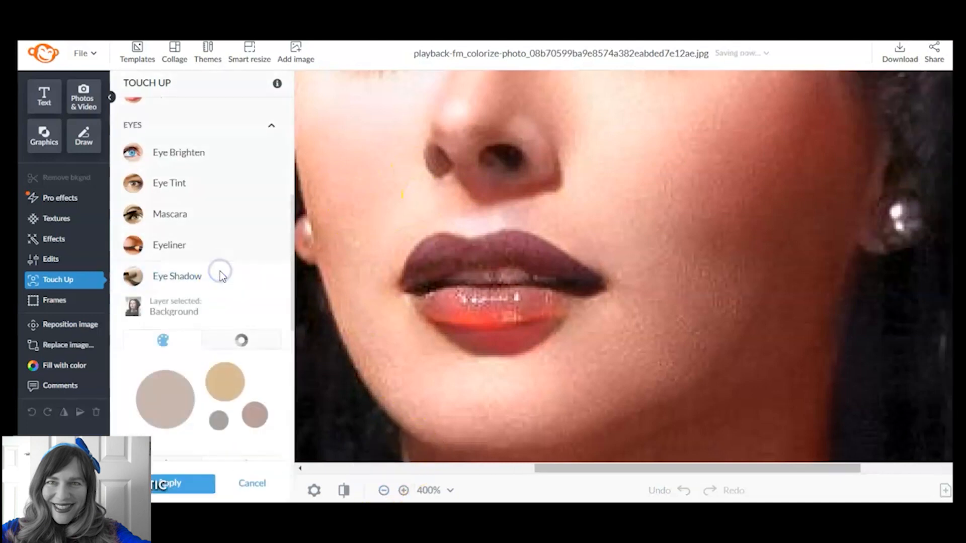
click(240, 177)
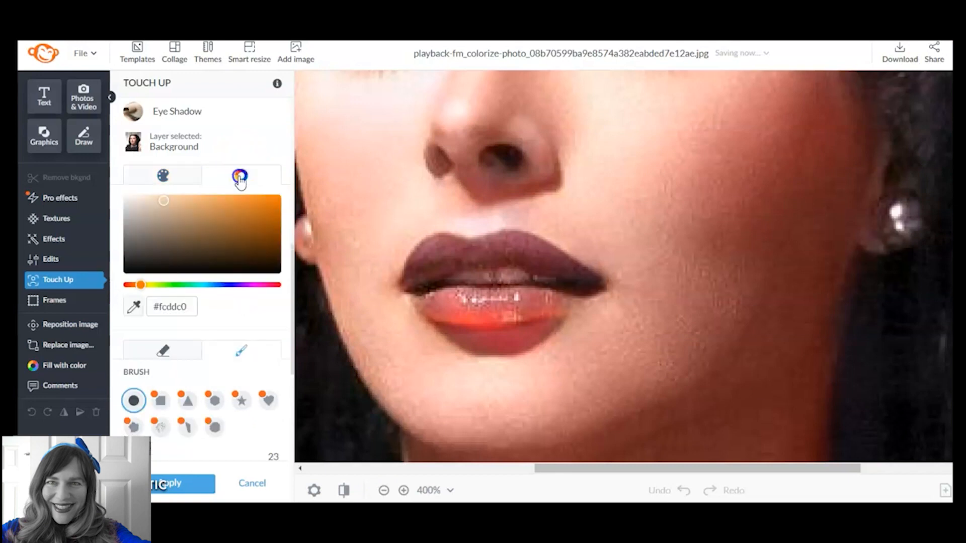
click(133, 307)
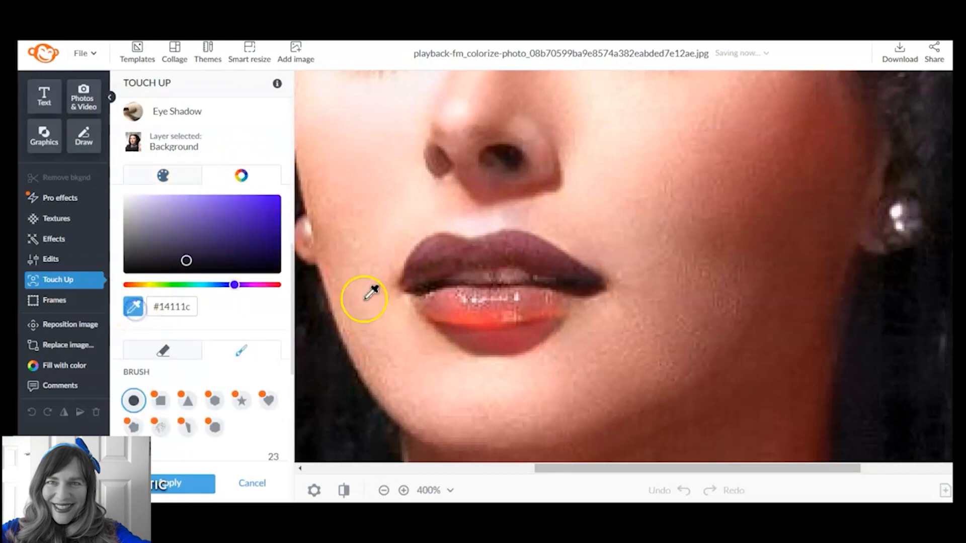
click(501, 304)
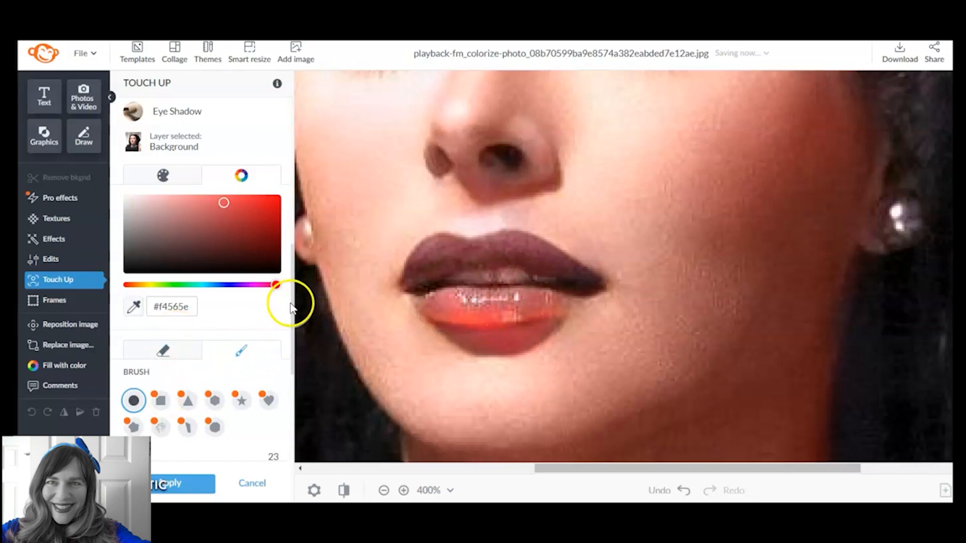
drag(294, 302, 295, 343)
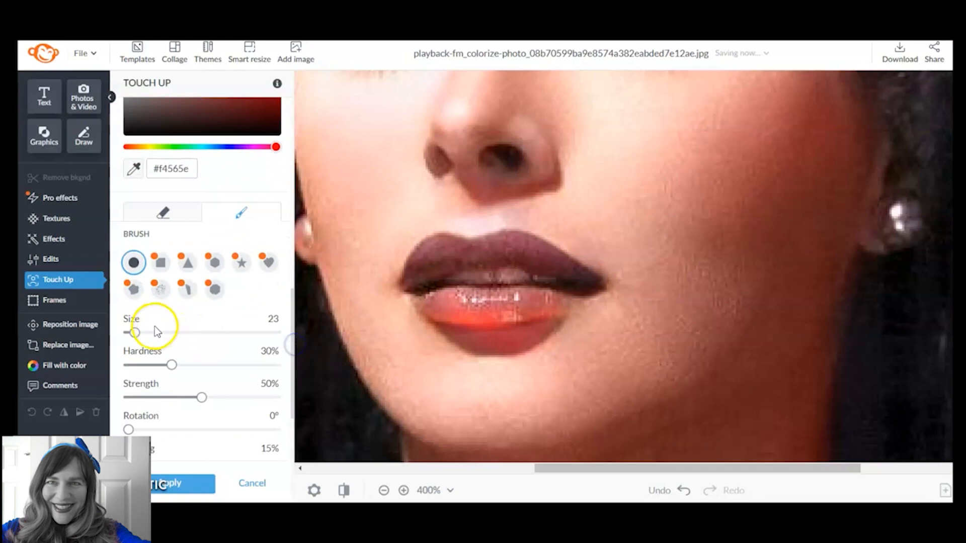
drag(135, 333, 121, 333)
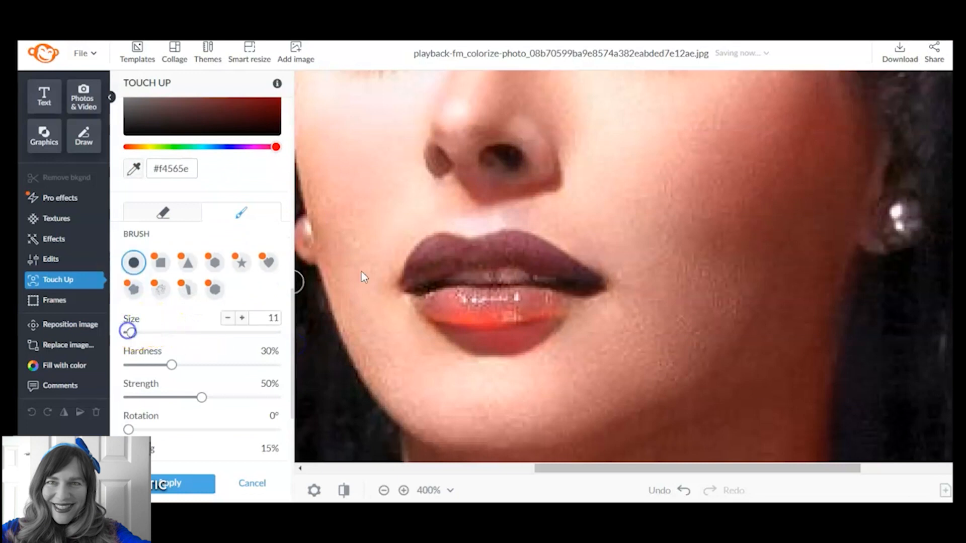
Step: Paint the sampled red over the dark upper lip and the lower lip out to the mouth corners, and apply the effect
mouse_move(492, 249)
mouse_down()
mouse_move(505, 242)
mouse_move(561, 271)
mouse_up()
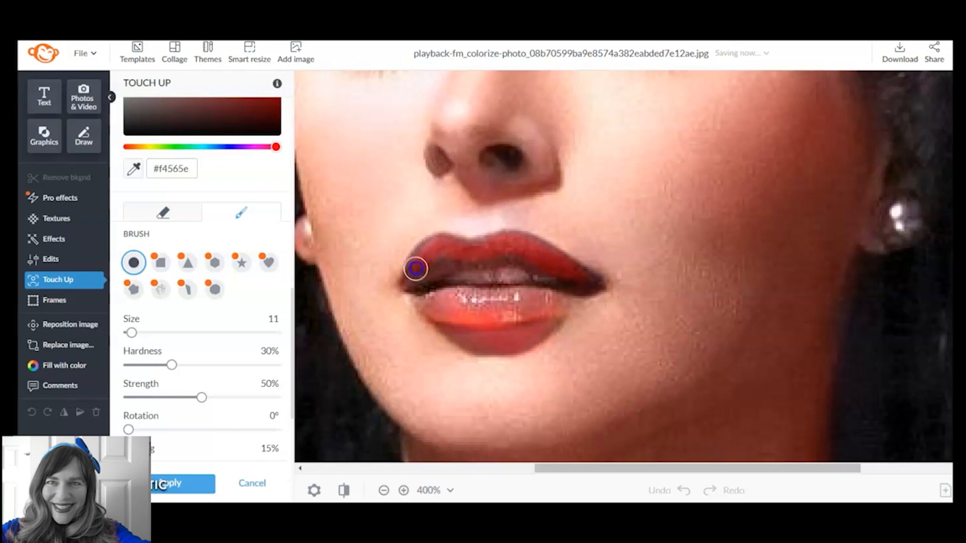
mouse_move(418, 277)
mouse_down()
mouse_move(464, 257)
mouse_move(437, 251)
mouse_up()
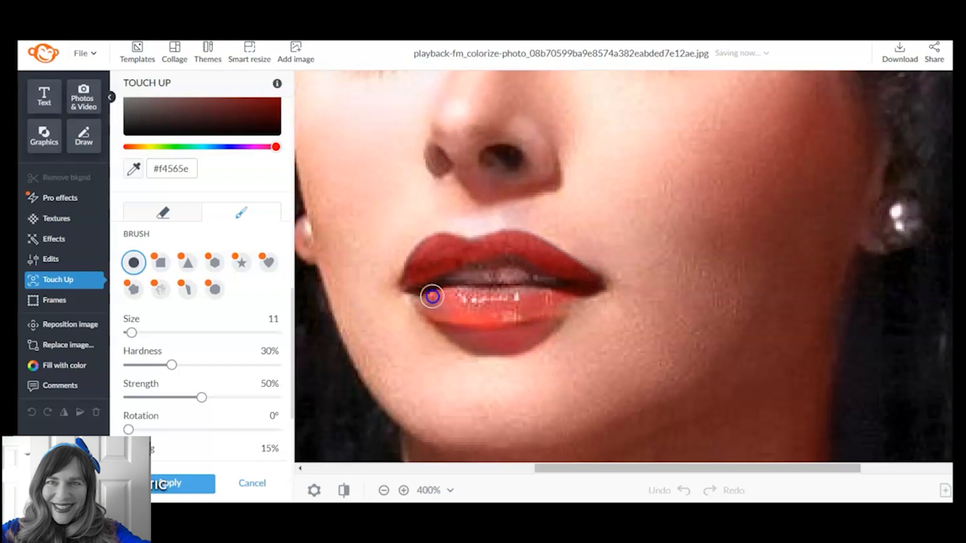
mouse_move(429, 299)
mouse_down()
mouse_move(478, 313)
mouse_move(527, 309)
mouse_move(565, 289)
mouse_move(538, 299)
mouse_move(461, 293)
mouse_move(558, 280)
mouse_up()
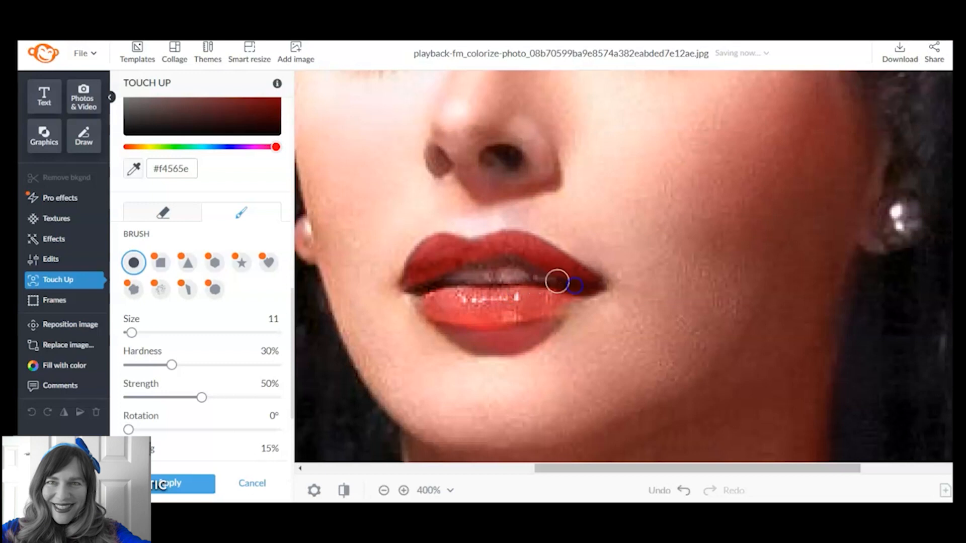
click(478, 250)
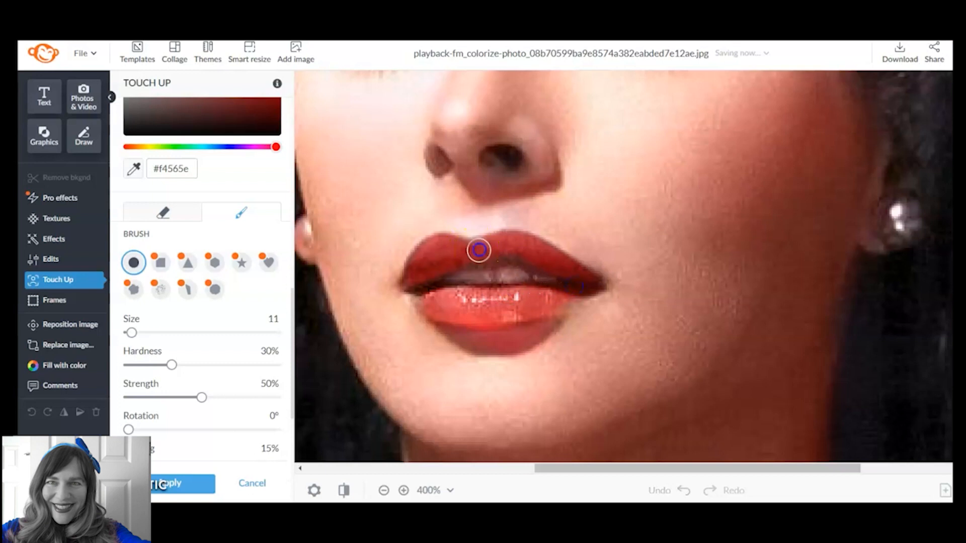
mouse_move(498, 244)
mouse_down()
mouse_move(496, 254)
mouse_move(428, 254)
mouse_move(415, 273)
mouse_move(433, 251)
mouse_move(419, 275)
mouse_move(537, 254)
mouse_move(583, 279)
mouse_move(578, 290)
mouse_move(511, 314)
mouse_move(425, 297)
mouse_up()
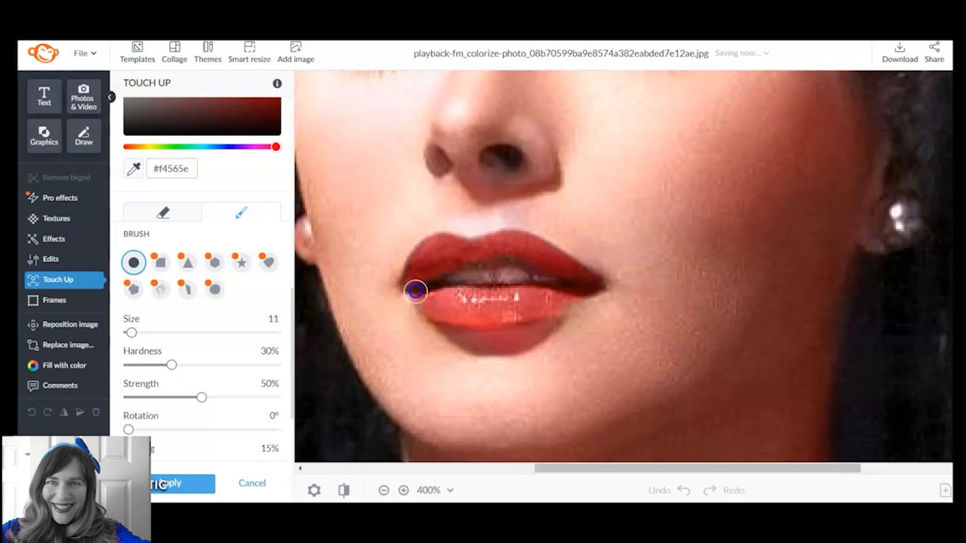
click(424, 299)
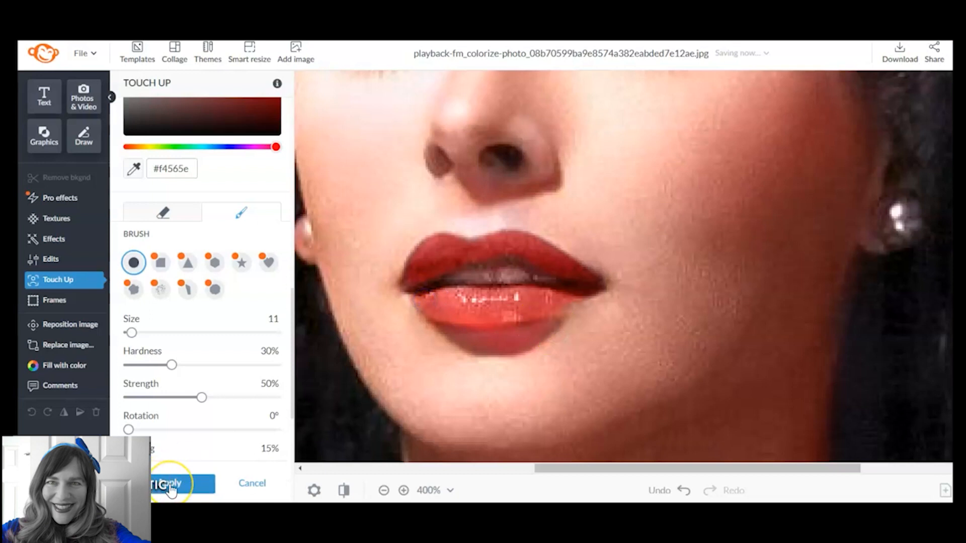
click(172, 486)
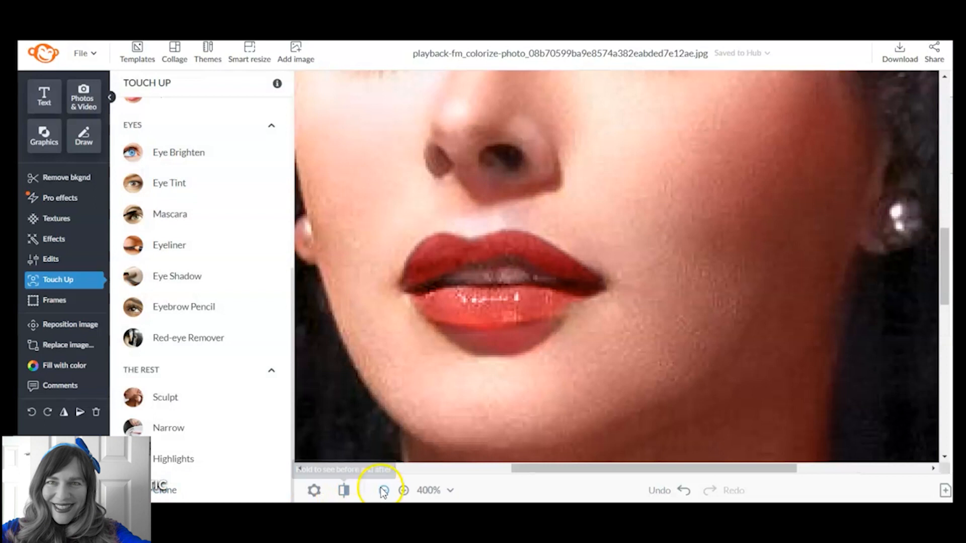
Step: Start the Highlights touch-up and choose the dark brown swatch as the hair colour
click(383, 491)
click(381, 490)
click(380, 490)
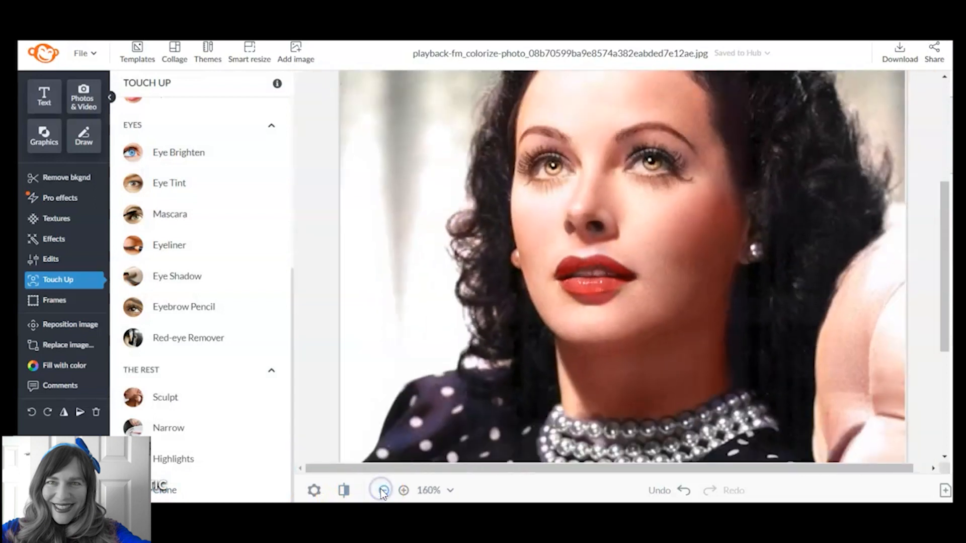
click(381, 491)
click(383, 491)
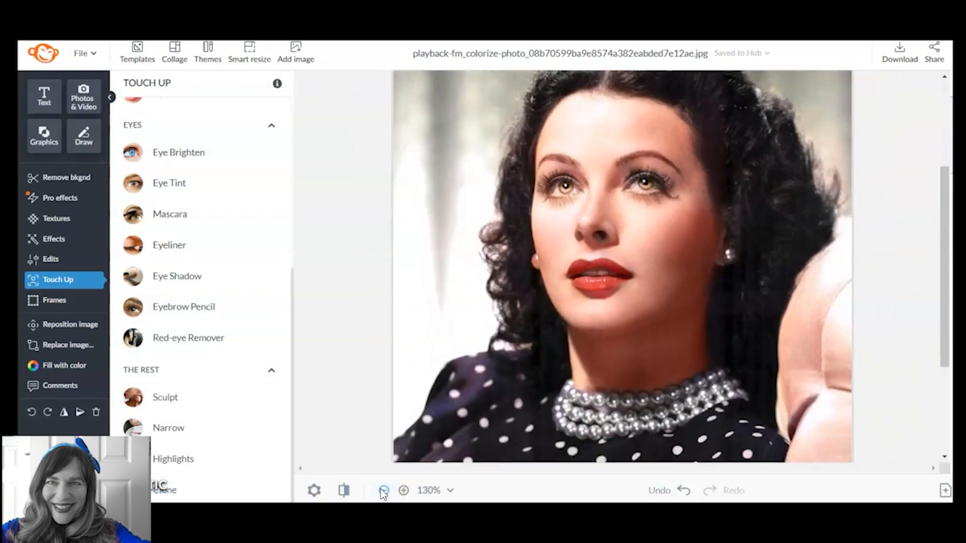
click(382, 490)
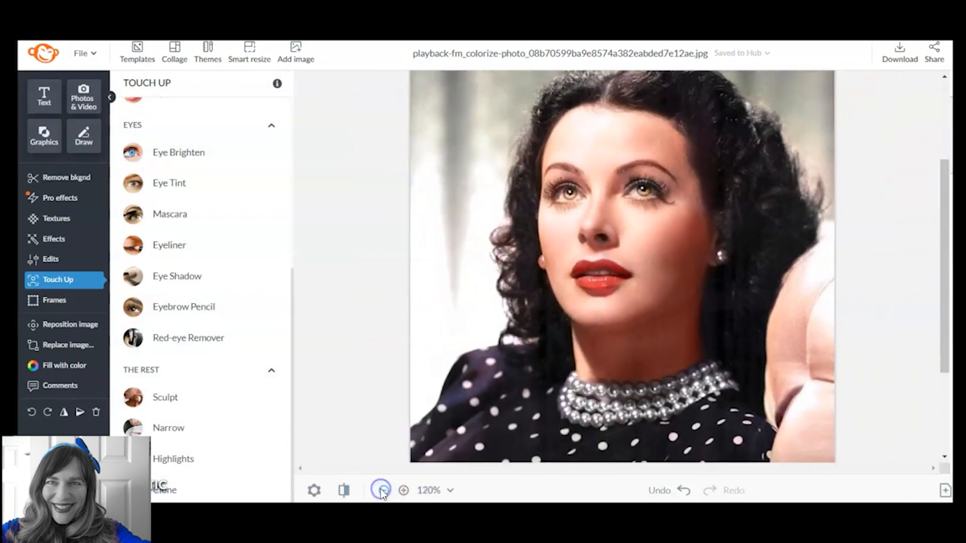
click(204, 462)
click(204, 233)
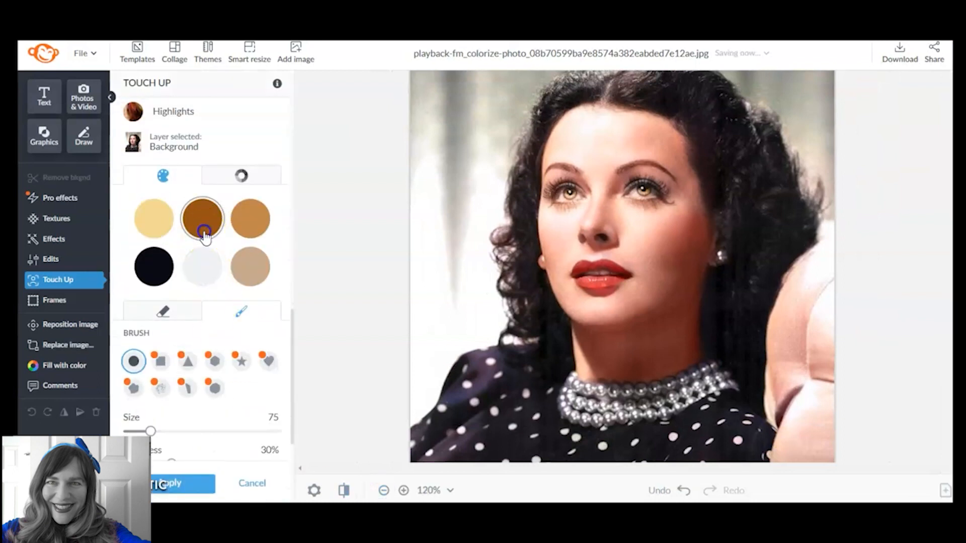
Step: Brush the brown highlights over the hair on both sides of the face at size 75 and apply them
mouse_move(731, 145)
mouse_down()
mouse_move(780, 207)
mouse_move(781, 226)
mouse_move(748, 272)
mouse_move(739, 363)
mouse_move(736, 291)
mouse_move(776, 224)
mouse_move(739, 214)
mouse_move(751, 153)
mouse_move(698, 100)
mouse_up()
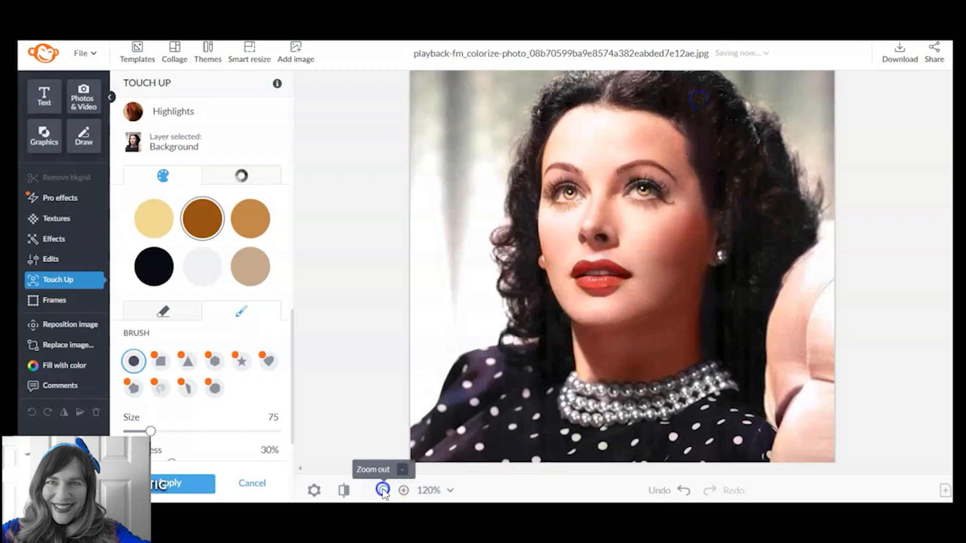
click(384, 490)
mouse_move(692, 106)
mouse_down()
mouse_move(619, 118)
mouse_move(593, 150)
mouse_move(578, 198)
mouse_up()
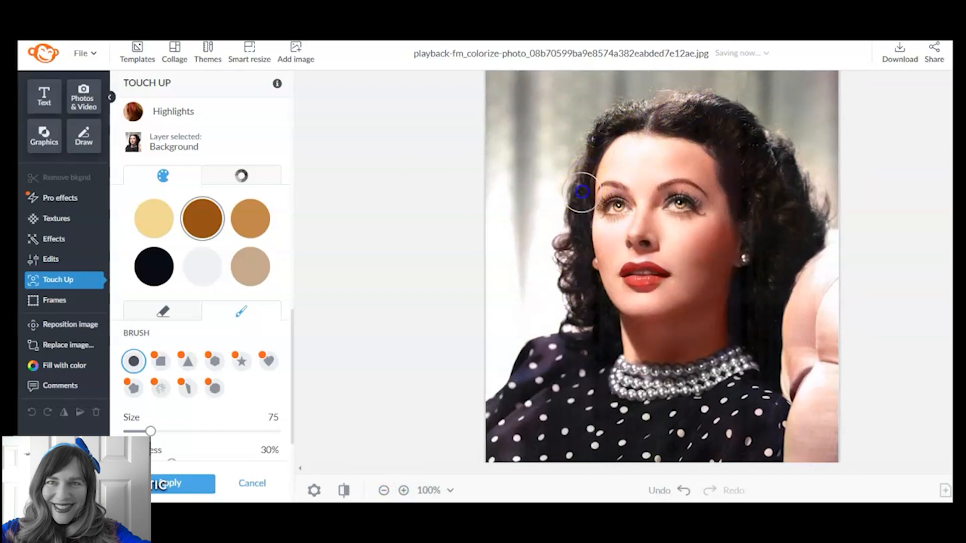
mouse_move(579, 272)
mouse_down()
mouse_move(602, 345)
mouse_move(597, 330)
mouse_up()
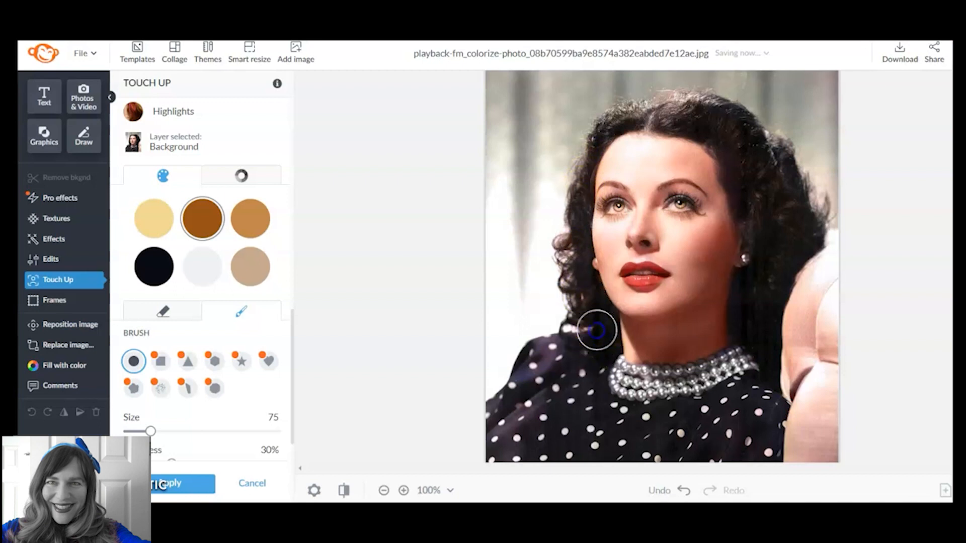
click(205, 485)
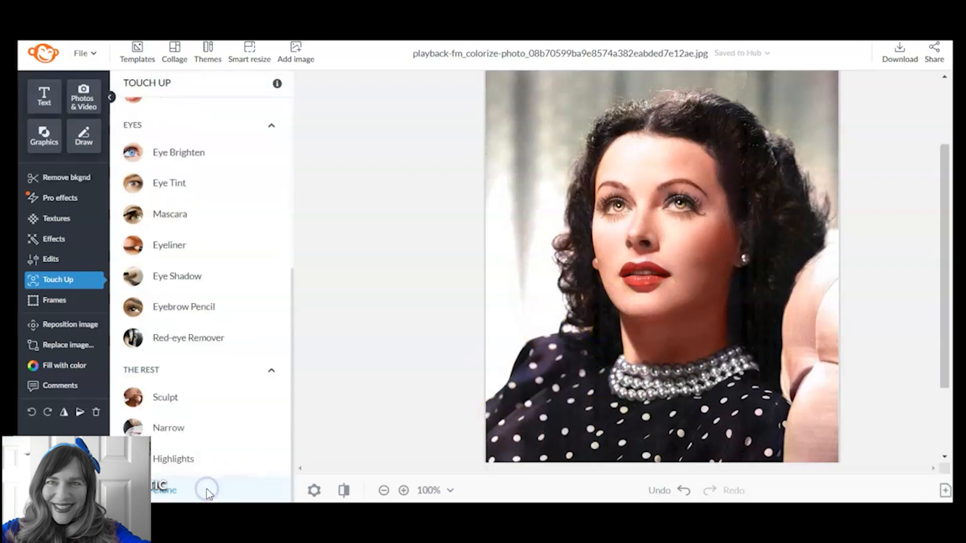
Step: Apply the Tranquil effect to the whole photo with a 30% fade
click(55, 239)
drag(291, 162, 291, 201)
click(203, 253)
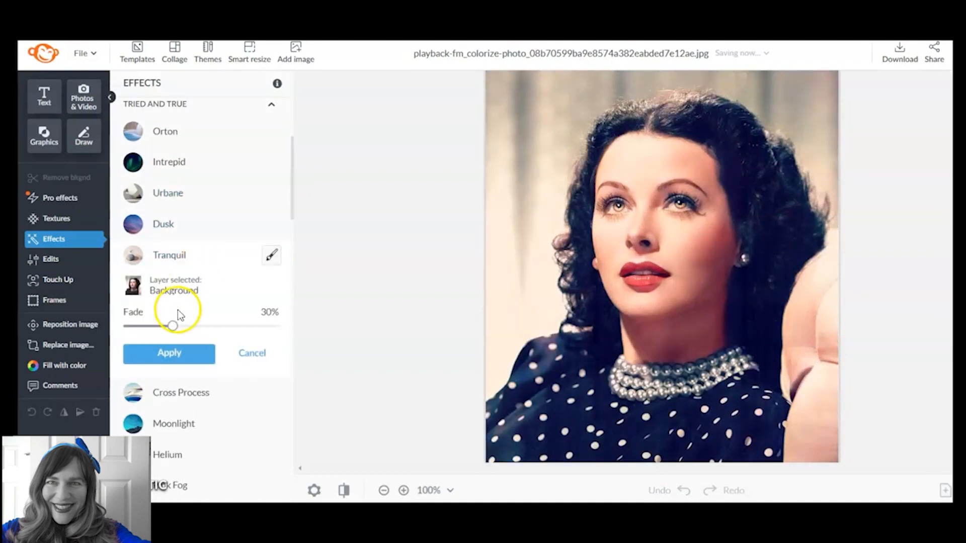
click(173, 355)
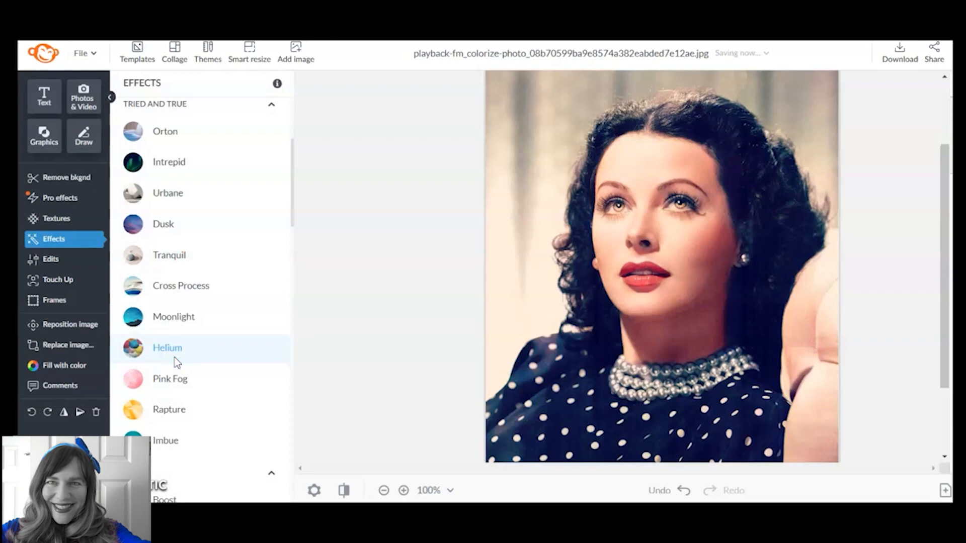
Step: Try the Intrepid effect on the photo with a 30% fade
click(240, 160)
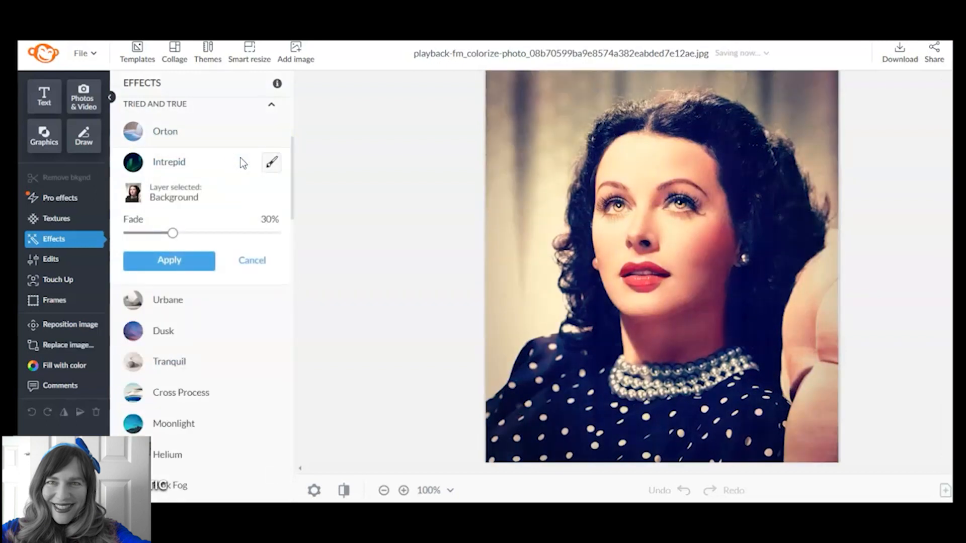
click(263, 260)
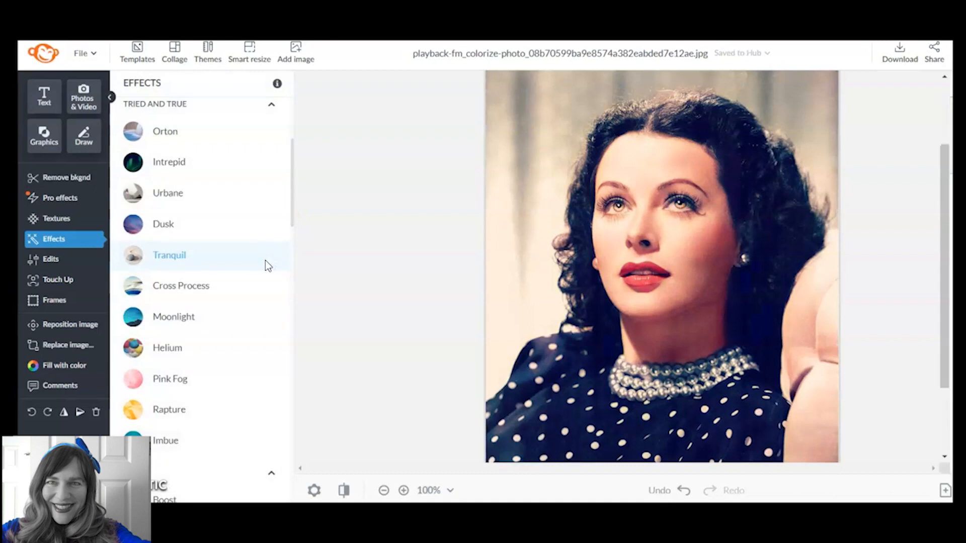
Step: Apply the Vignette effect in black to the photo with hardness and size at 50% and a 0% fade
drag(292, 210, 292, 266)
click(211, 296)
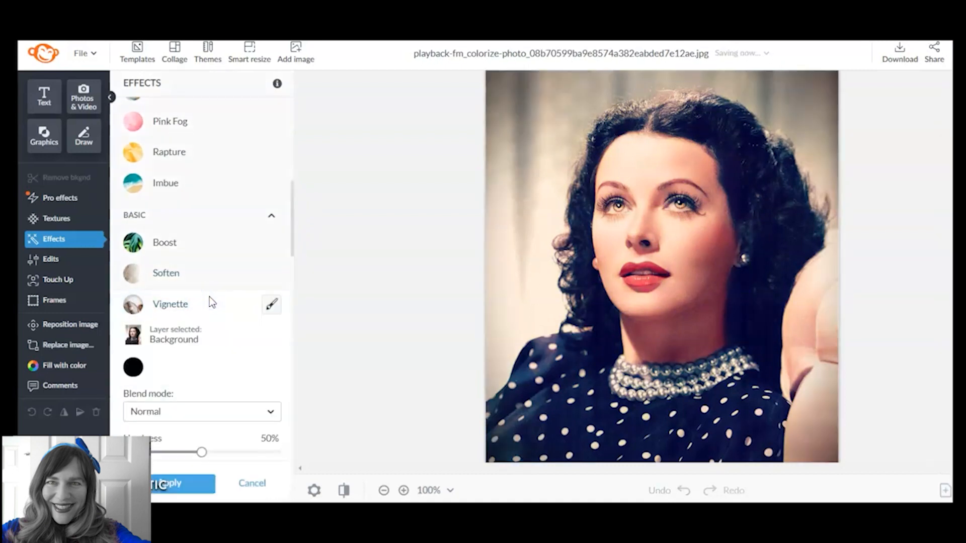
click(203, 407)
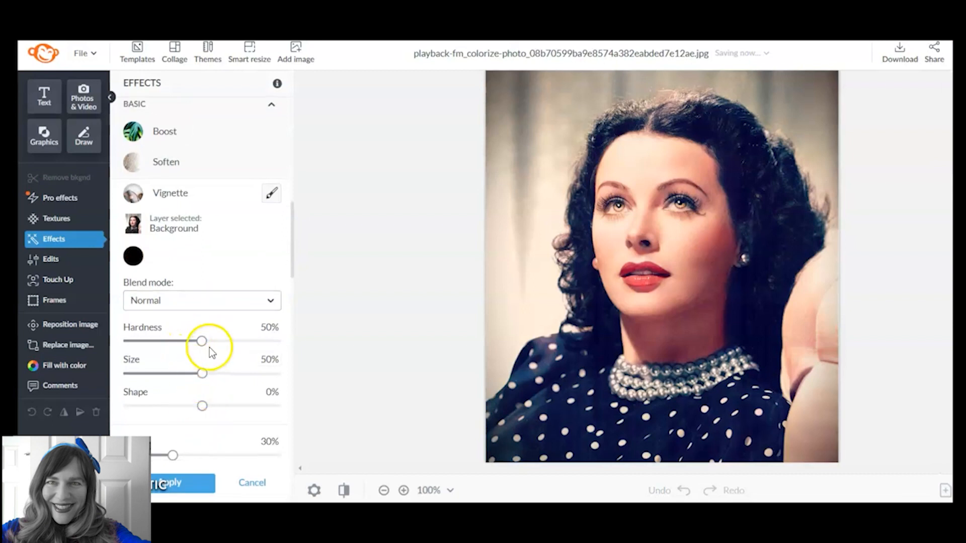
click(290, 287)
drag(171, 456, 123, 456)
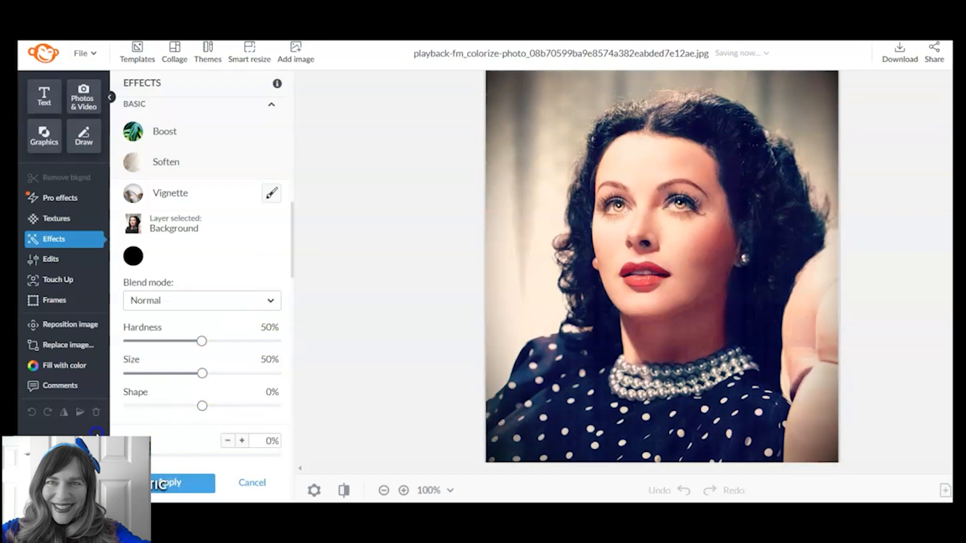
click(190, 481)
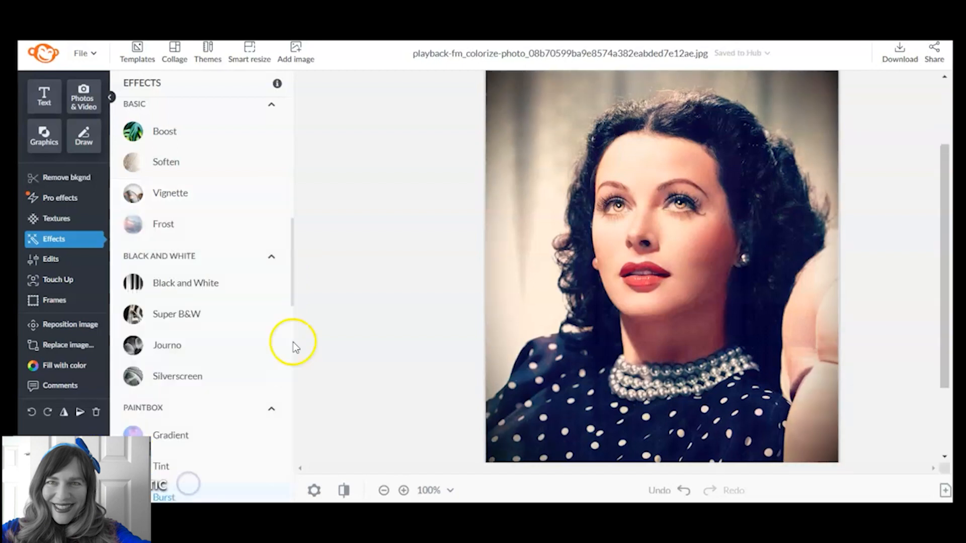
Step: Apply the Orton effect to the photo with bloom and brightness at 50% and a 67% fade
drag(293, 222, 290, 135)
click(219, 153)
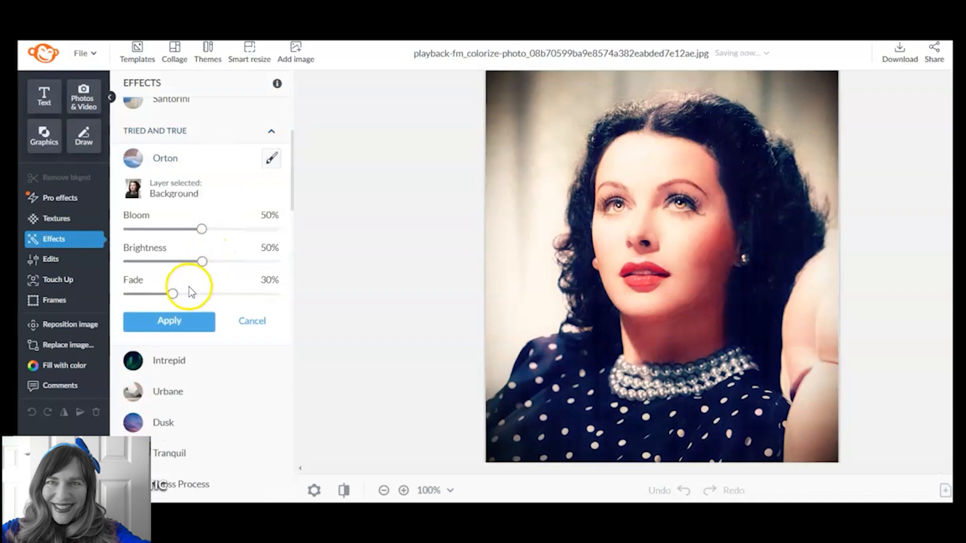
drag(170, 293, 209, 293)
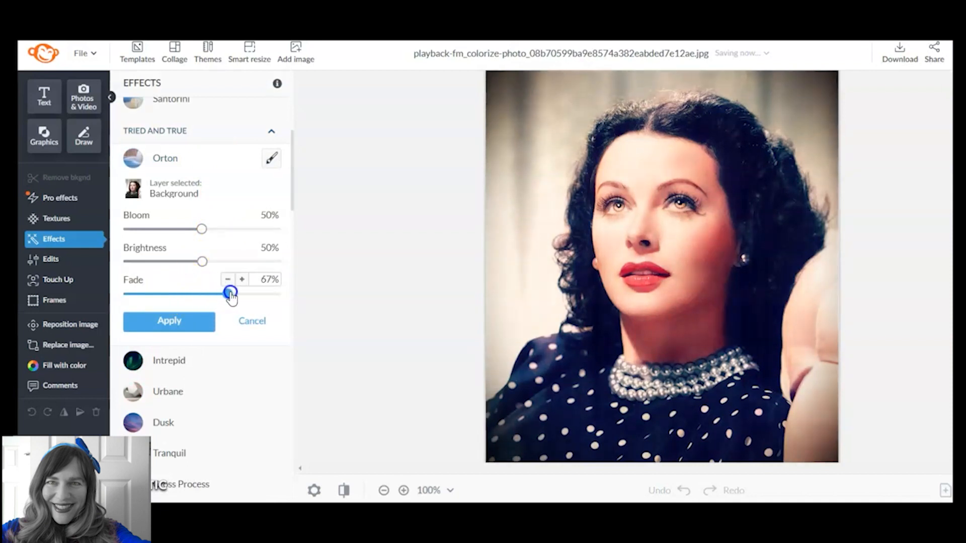
click(189, 322)
Step: Apply the Pink Fog effect to the whole photo with a 79% fade
drag(294, 171, 296, 201)
click(217, 242)
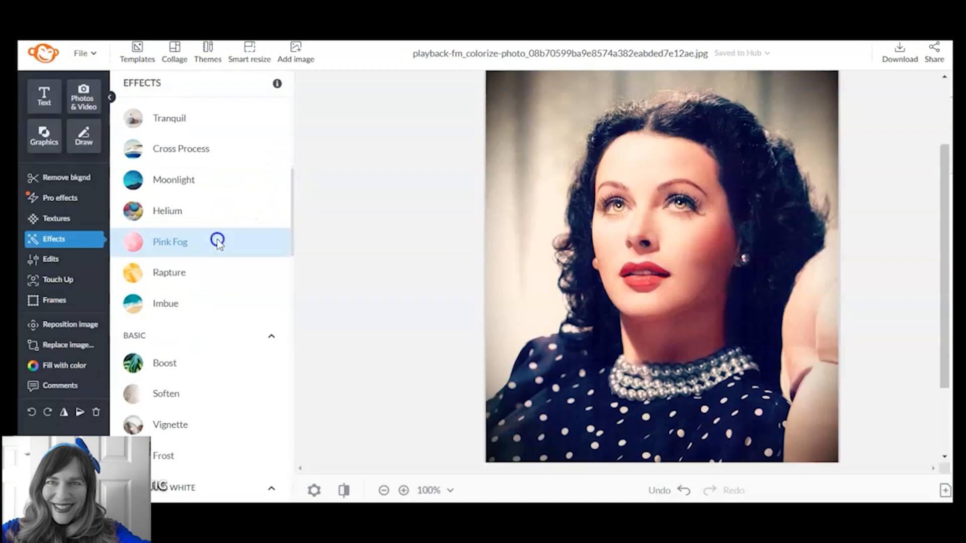
drag(174, 315, 262, 316)
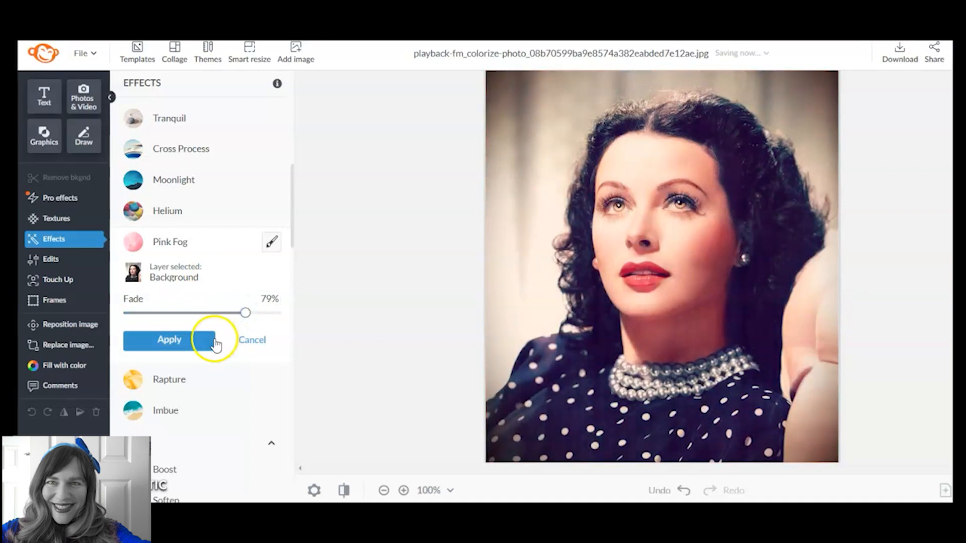
click(196, 338)
Step: Place the original black-and-white photo exactly over the colorized portrait for a before-and-after comparison, and delete that layer
click(405, 259)
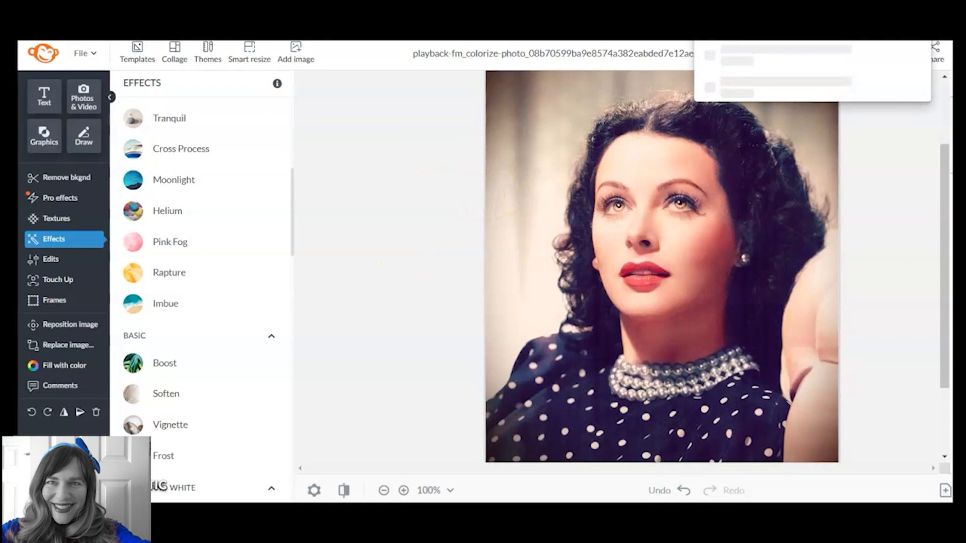
click(762, 83)
drag(764, 87, 839, 233)
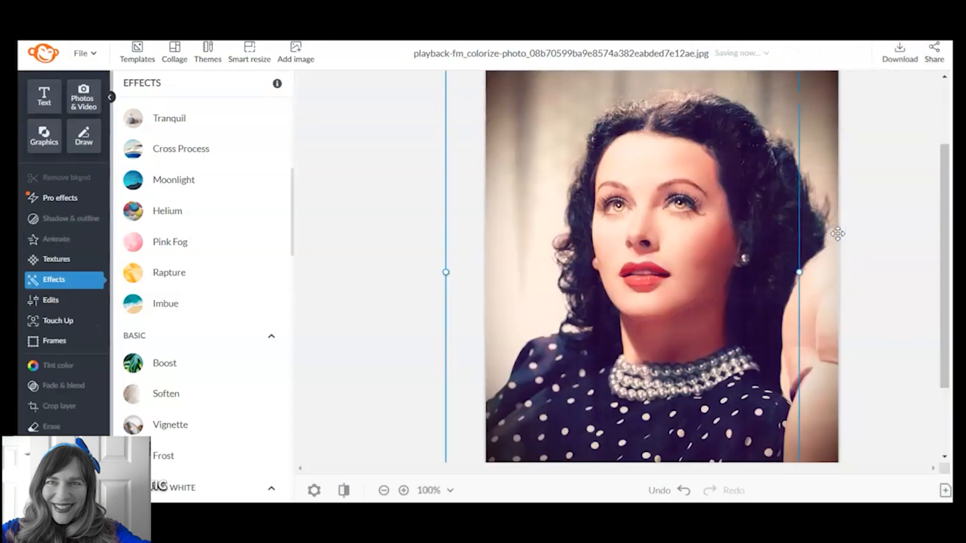
drag(690, 270, 727, 270)
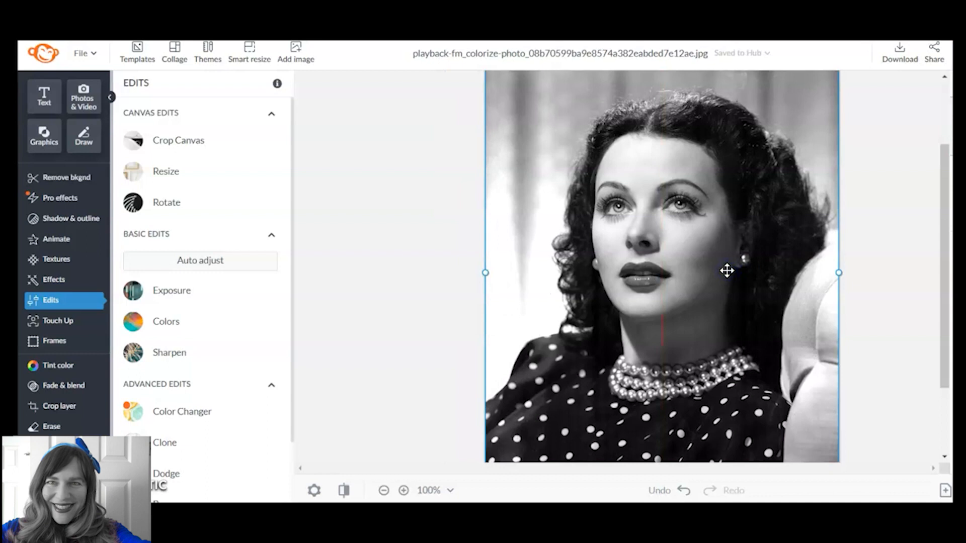
key(Delete)
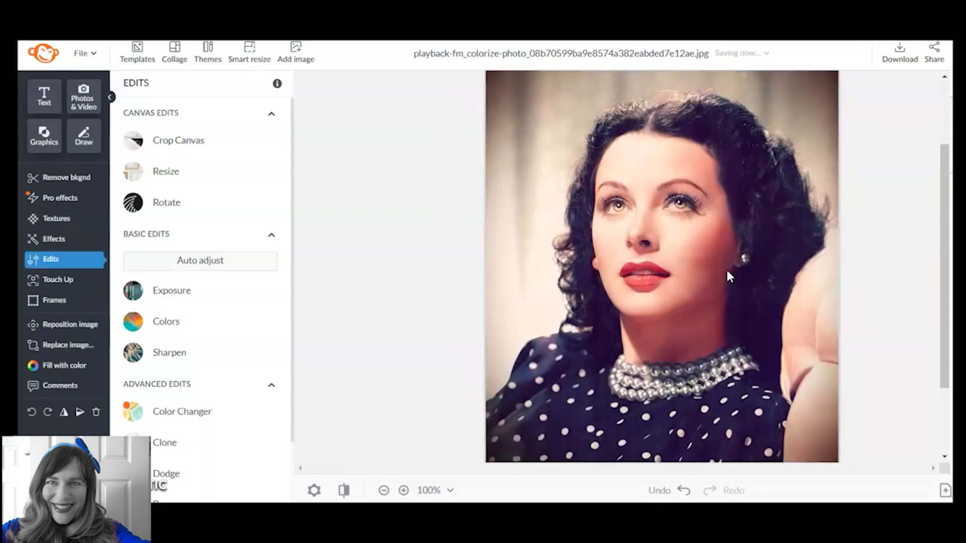